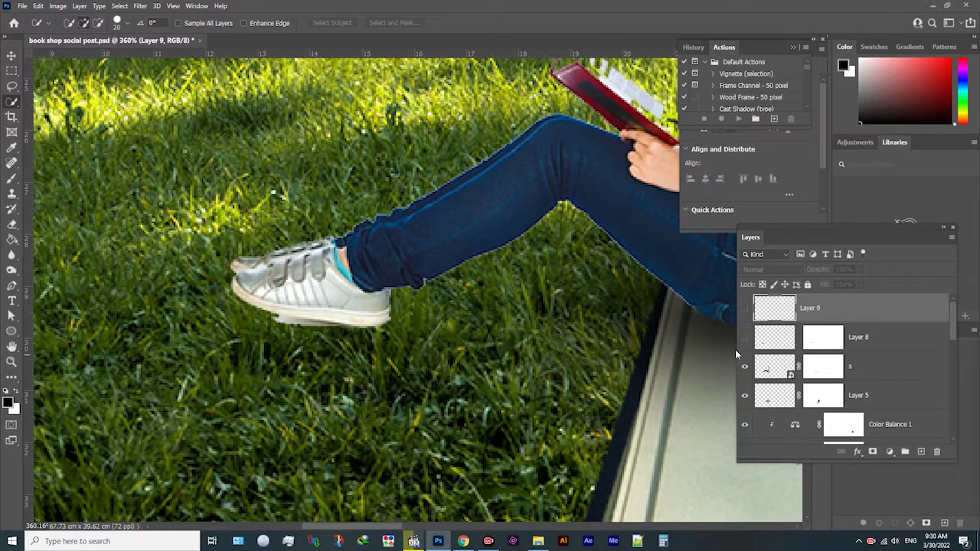
- Show Layer 8 and Layer 9, switching each on and off to compare the grass around the shoes
{"action": "left_click", "coordinate": [744, 339]}
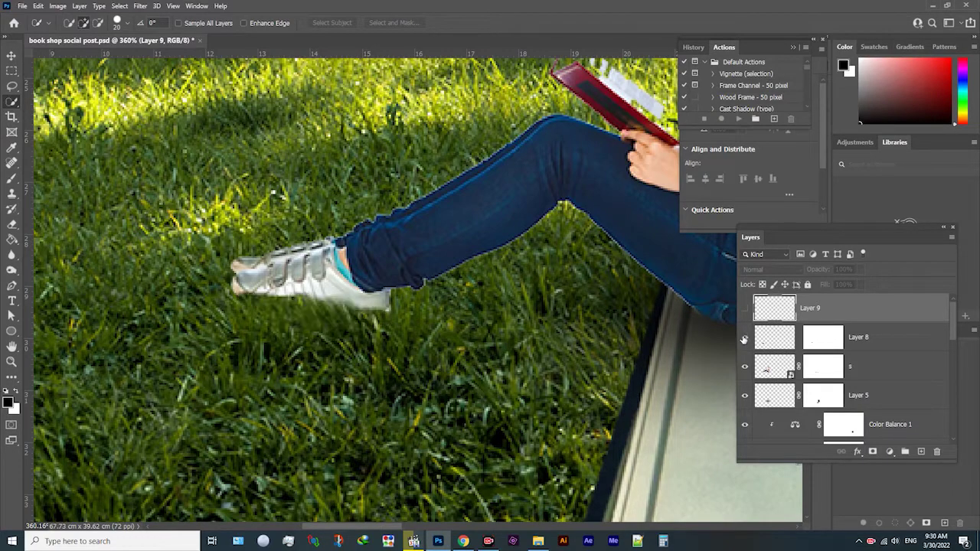
{"action": "left_click", "coordinate": [743, 339]}
{"action": "left_click", "coordinate": [743, 339]}
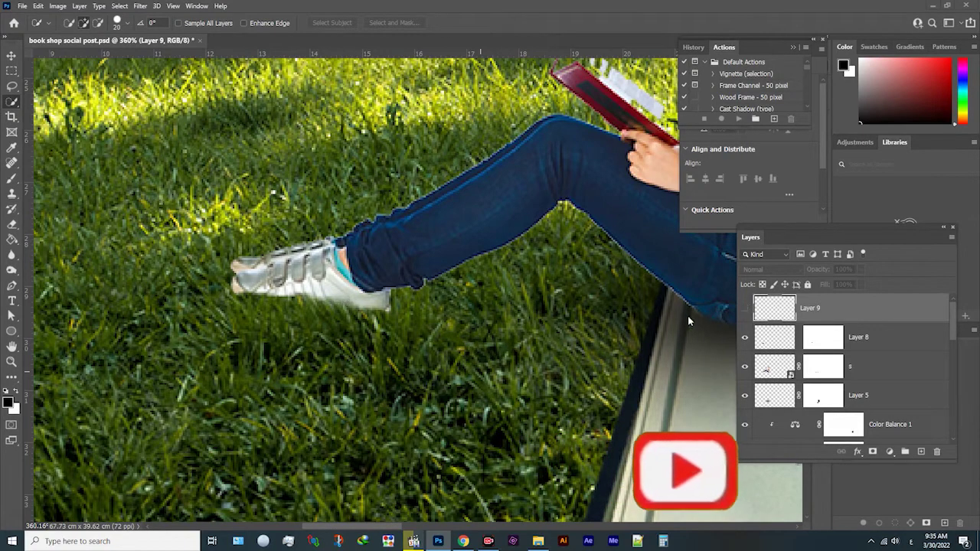
{"action": "left_click", "coordinate": [745, 310]}
{"action": "left_click", "coordinate": [745, 310]}
{"action": "left_click", "coordinate": [745, 311]}
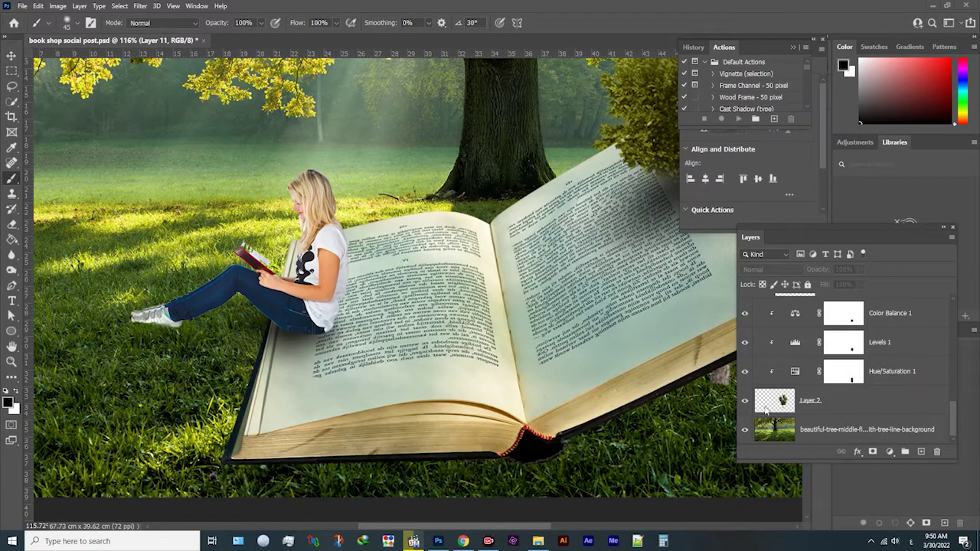
- Load Layer 10's outline as a selection, make that grass layer visible over the book's lower edge, and deselect
{"action": "scroll", "coordinate": [765, 429], "scroll_direction": "up", "scroll_amount": 10}
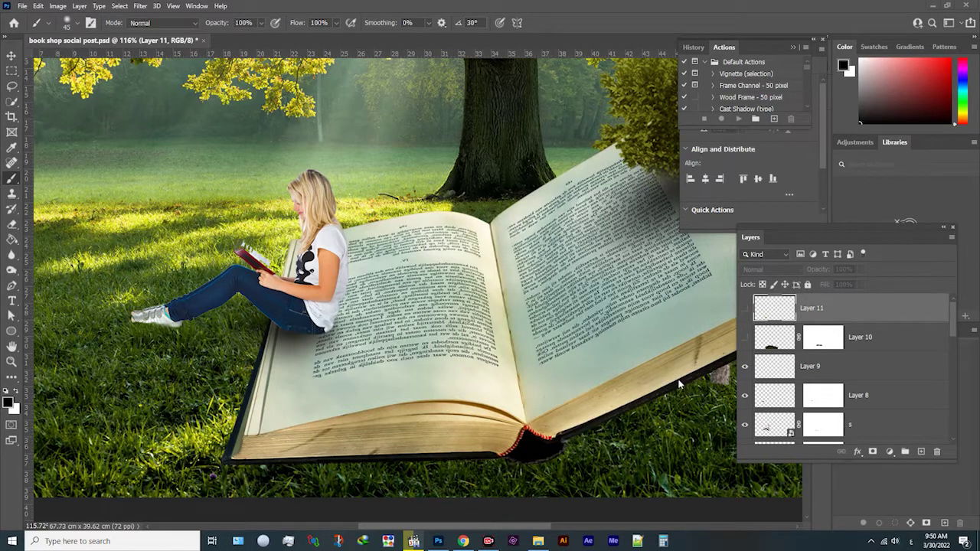
{"action": "left_click", "coordinate": [768, 347], "text": "ctrl"}
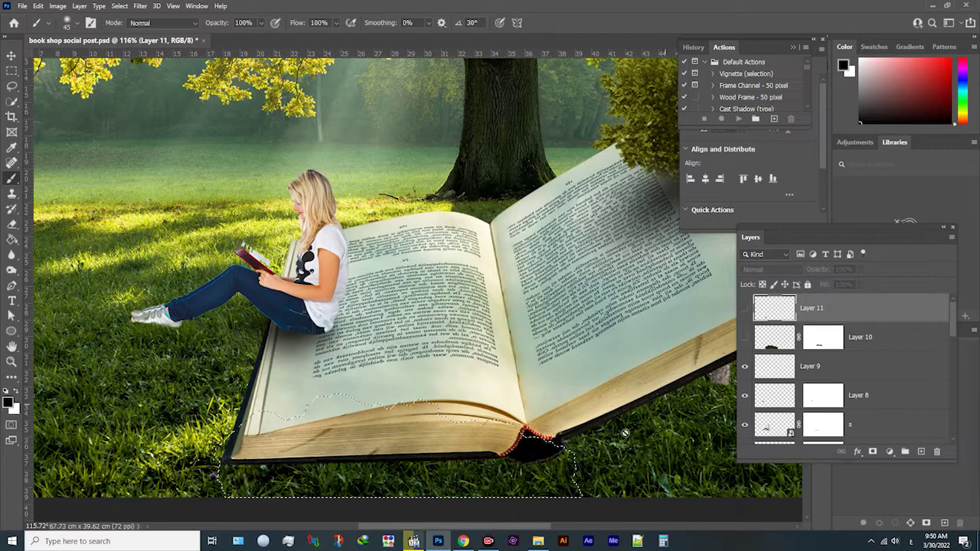
{"action": "scroll", "coordinate": [428, 414], "scroll_direction": "down", "scroll_amount": 1}
{"action": "scroll", "coordinate": [429, 414], "scroll_direction": "up", "scroll_amount": 3}
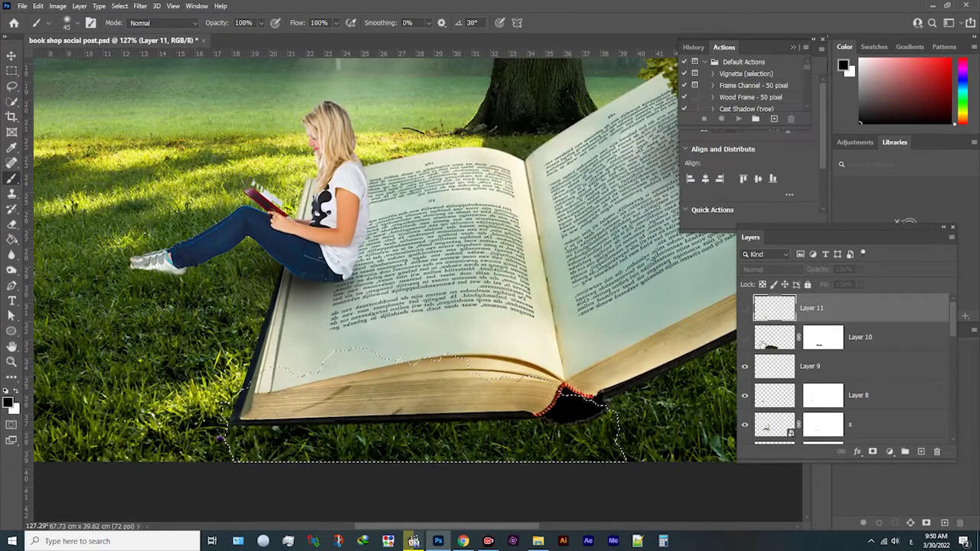
{"action": "left_click", "coordinate": [744, 338]}
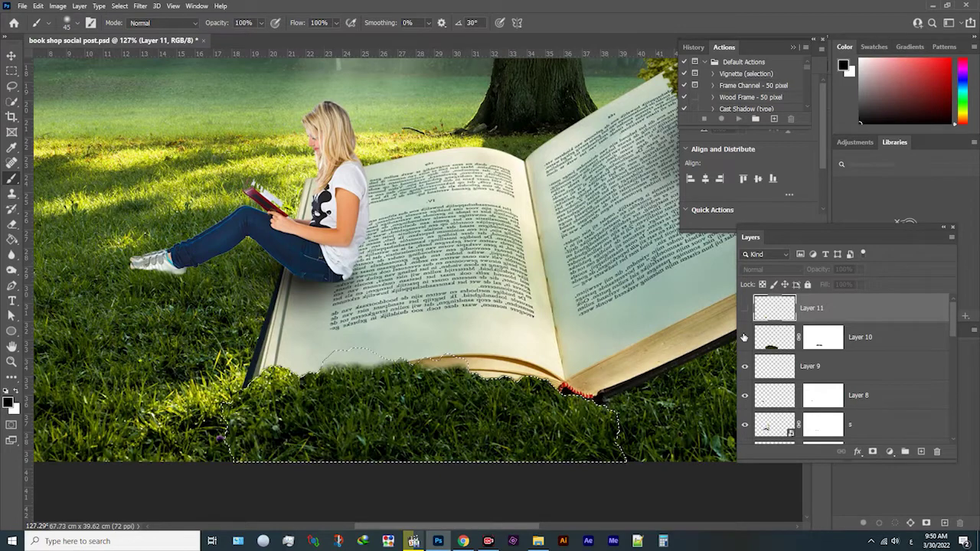
{"action": "key", "text": "ctrl+d"}
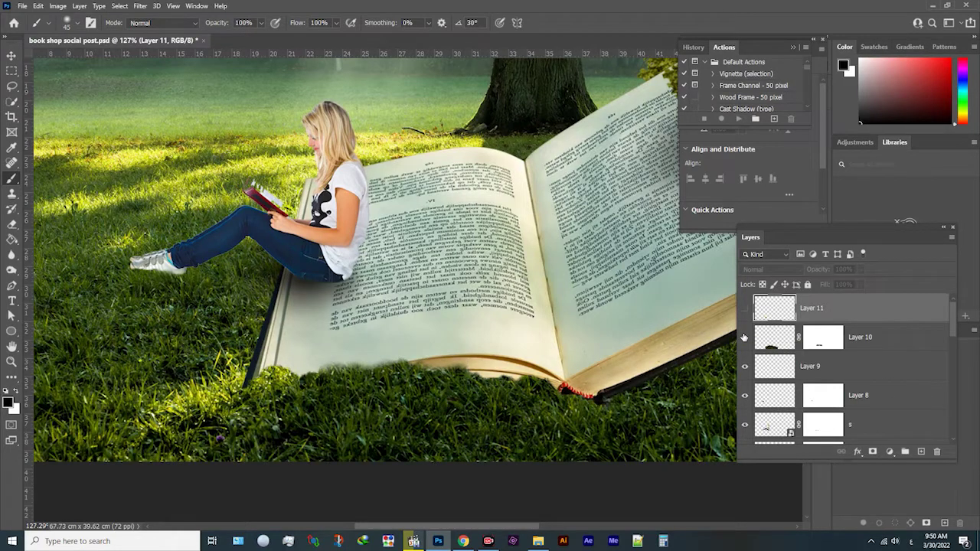
- Load Layer 11's outline as a selection, make the layer visible, and clear the selection
{"action": "left_click", "coordinate": [770, 319], "text": "ctrl"}
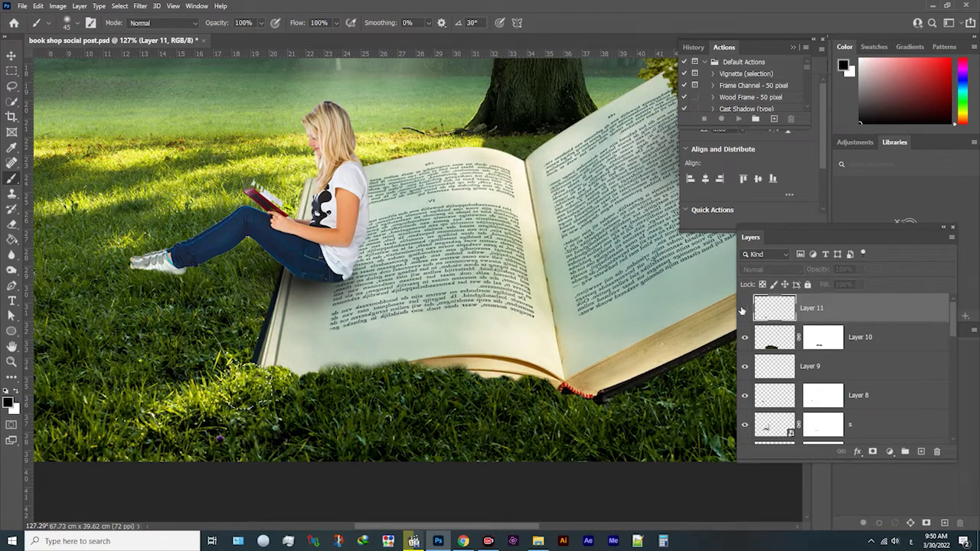
{"action": "left_click", "coordinate": [743, 308]}
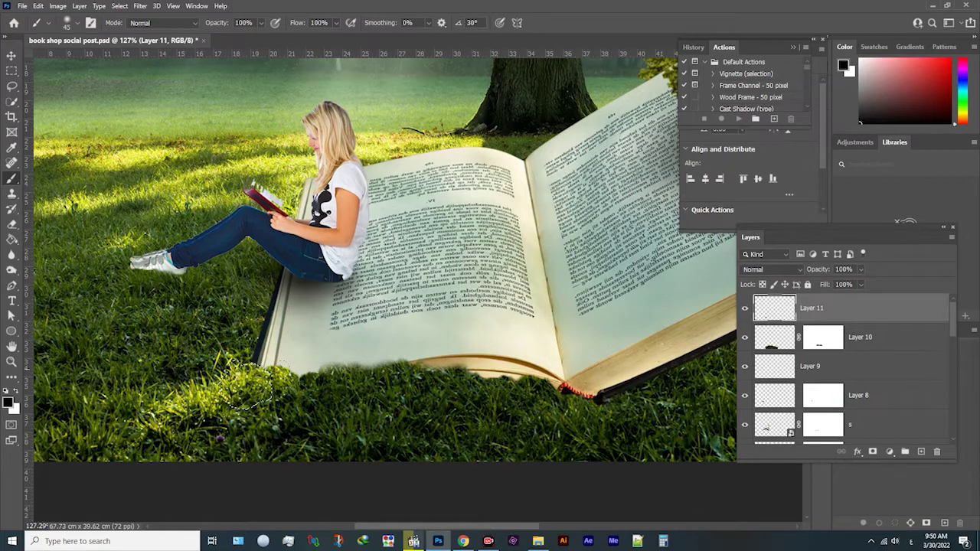
{"action": "key", "text": "ctrl+d"}
- Disable and re-enable Layer 10's mask to compare the grass edge along the book, and save the document
{"action": "scroll", "coordinate": [361, 341], "scroll_direction": "down", "scroll_amount": 2}
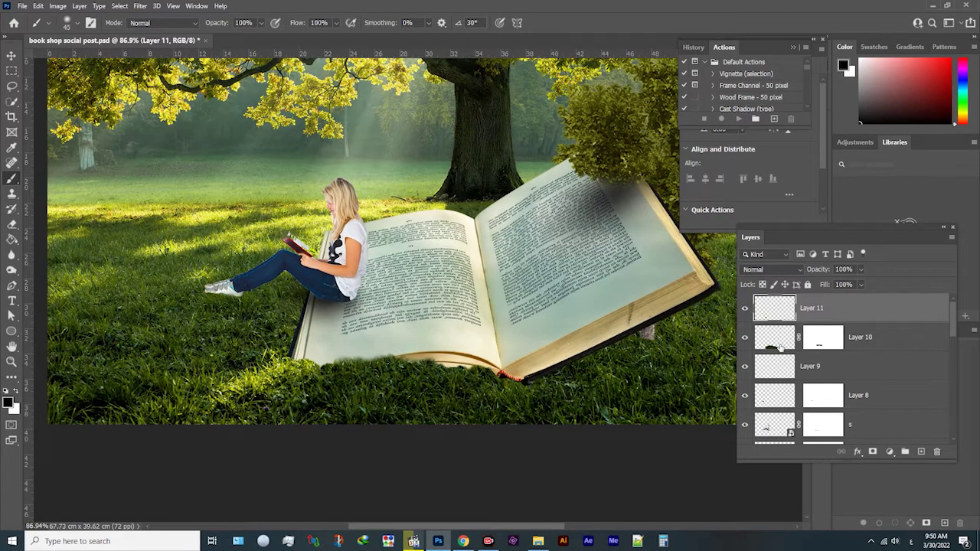
{"action": "scroll", "coordinate": [398, 371], "scroll_direction": "up", "scroll_amount": 2}
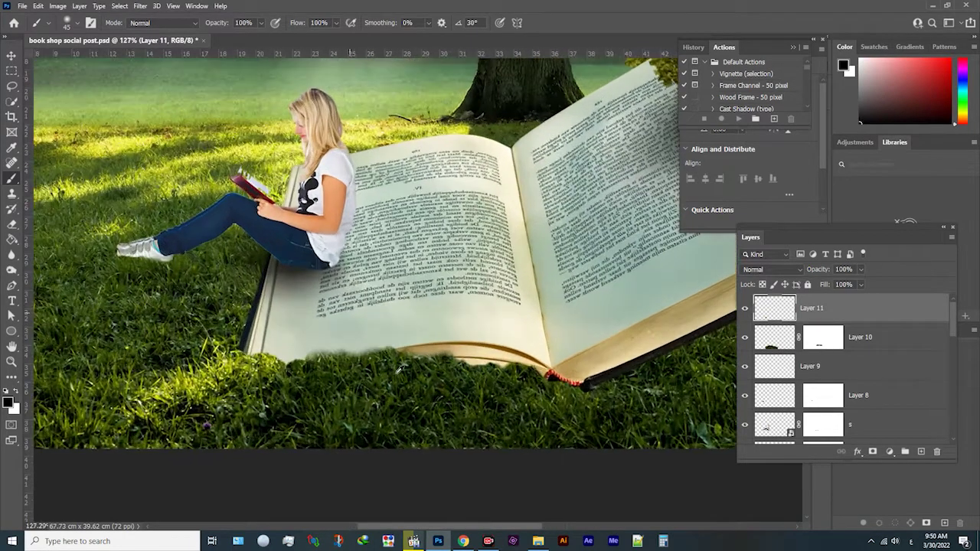
{"action": "left_click", "coordinate": [825, 341], "text": "shift"}
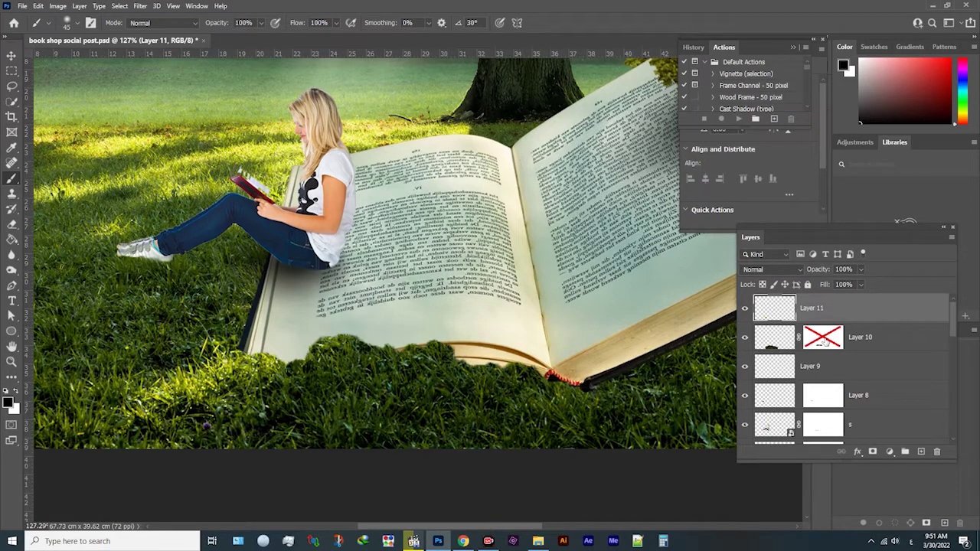
{"action": "left_click", "coordinate": [825, 341], "text": "shift"}
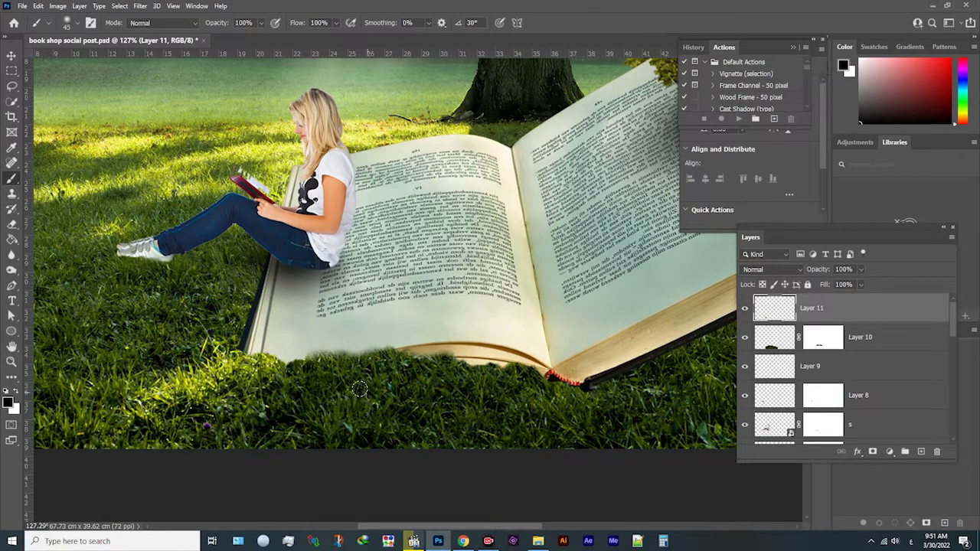
{"action": "scroll", "coordinate": [361, 389], "scroll_direction": "down", "scroll_amount": 2}
{"action": "scroll", "coordinate": [348, 357], "scroll_direction": "up", "scroll_amount": 2}
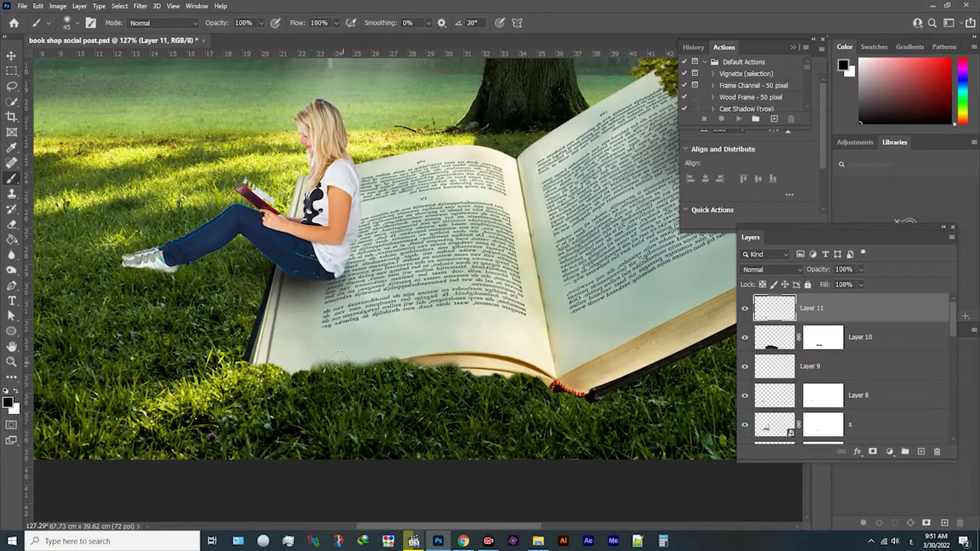
{"action": "key", "text": "ctrl+s"}
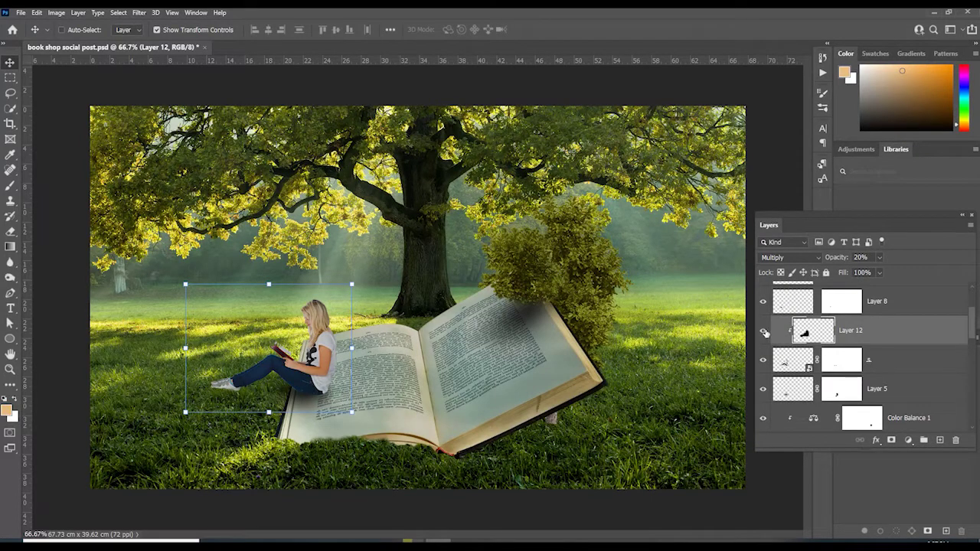
- Switch Layer 12 off and on to compare the shading on the girl
{"action": "left_click", "coordinate": [763, 331]}
{"action": "left_click", "coordinate": [764, 331]}
{"action": "mouse_move", "coordinate": [825, 334]}
{"action": "left_mouse_down"}
{"action": "mouse_move", "coordinate": [812, 387]}
{"action": "mouse_move", "coordinate": [813, 337]}
{"action": "left_mouse_up"}
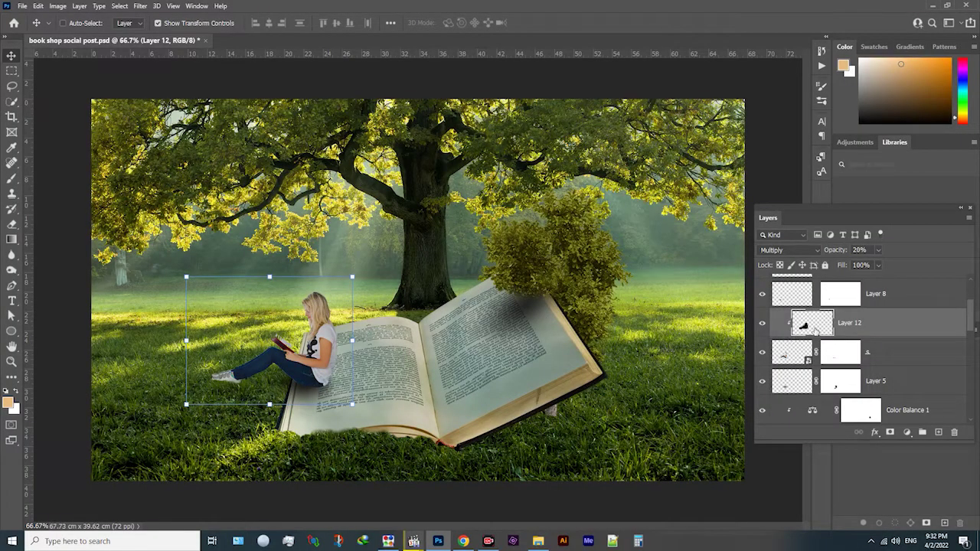
- Release and restore Layer 12's clipping mask to the girl layer, and review its blend mode, keeping Multiply
{"action": "left_click", "coordinate": [785, 335], "text": "alt"}
{"action": "left_click", "coordinate": [784, 335], "text": "alt"}
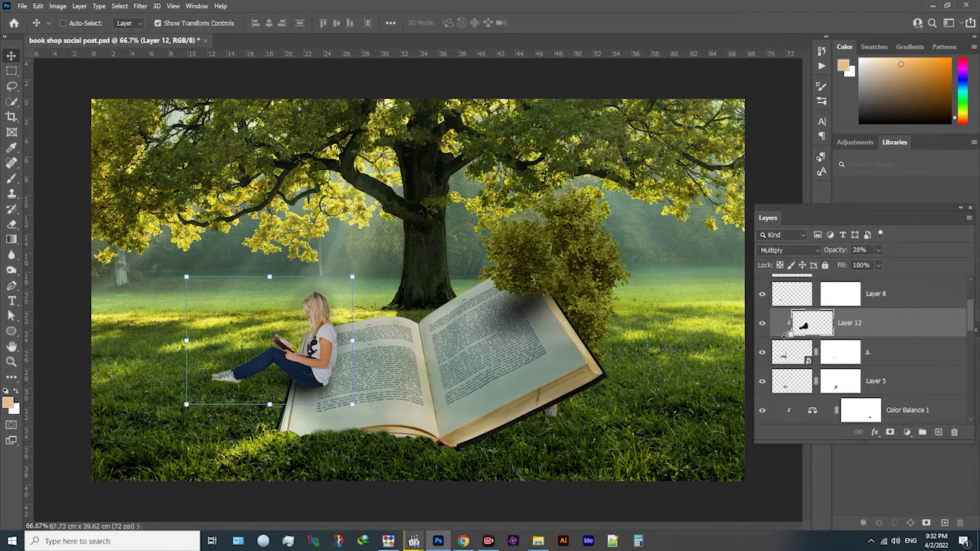
{"action": "left_click", "coordinate": [785, 336], "text": "alt"}
{"action": "left_click", "coordinate": [784, 335], "text": "alt"}
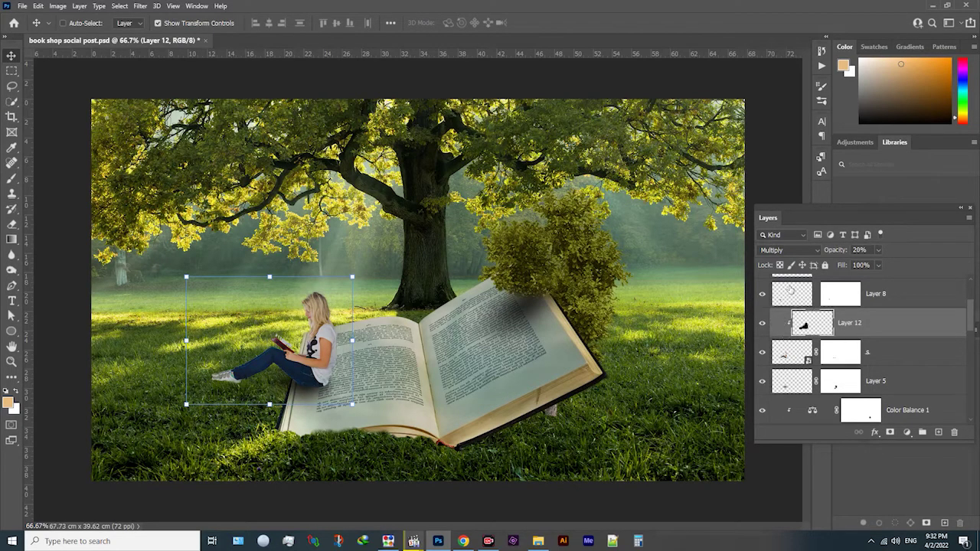
{"action": "left_click", "coordinate": [800, 251]}
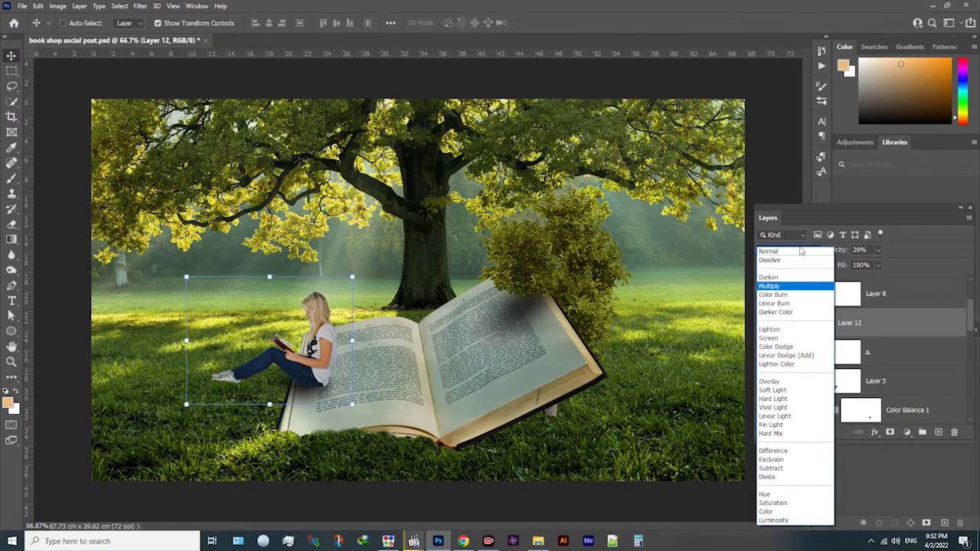
{"action": "left_click", "coordinate": [774, 286]}
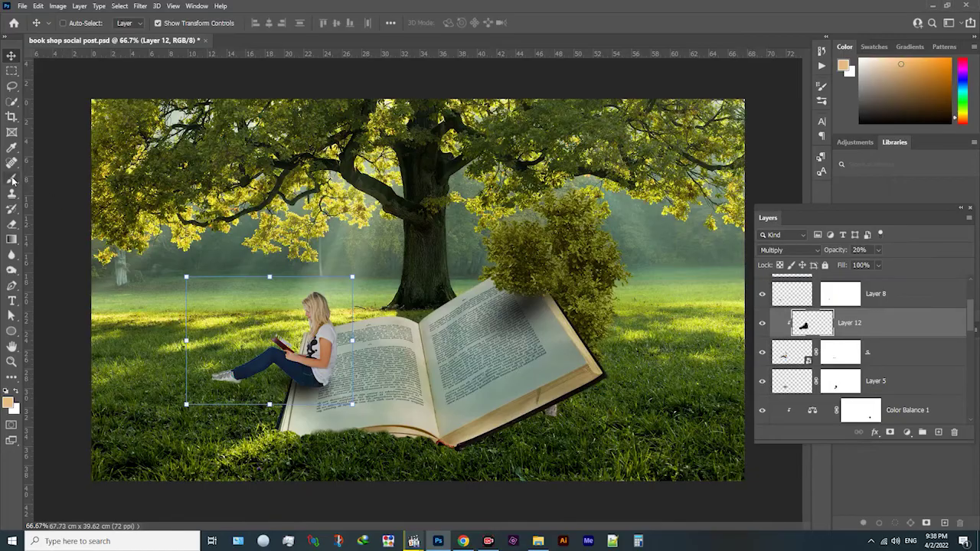
- Reset the colors to default black and white and reduce the Brush tool's size to 90 px
{"action": "key", "text": "d"}
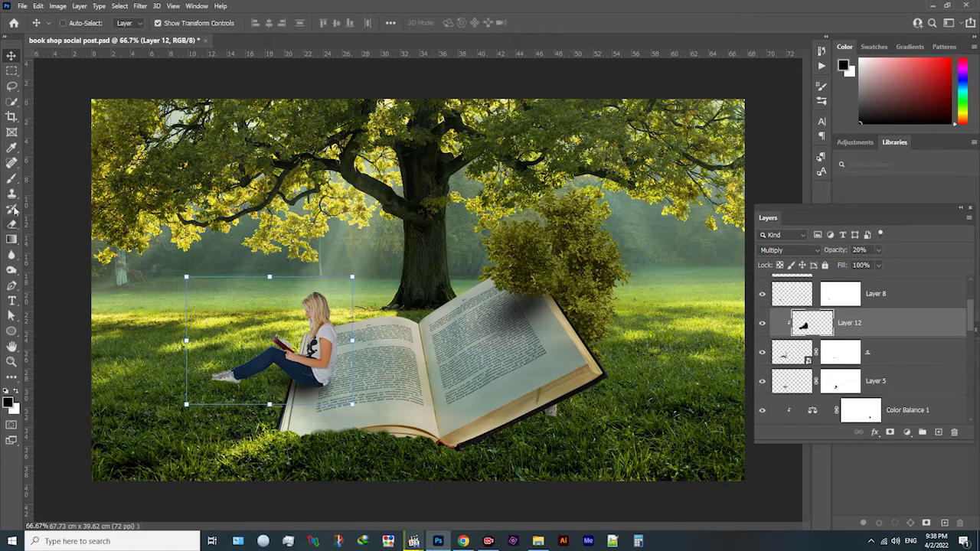
{"action": "left_click", "coordinate": [11, 178]}
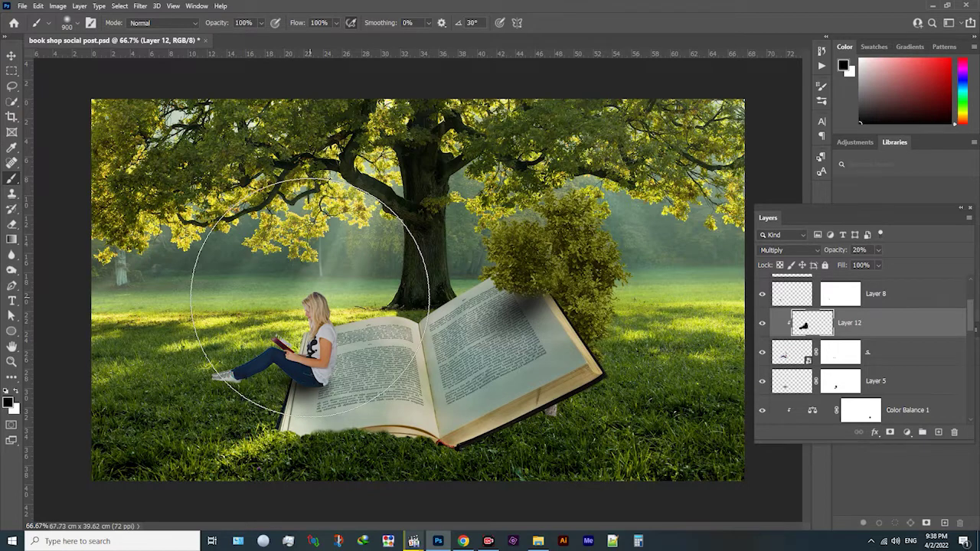
{"action": "key", "text": "bracketleft"}
{"action": "key", "text": "bracketleft"}
{"action": "key", "text": "bracketleft"}
{"action": "key", "text": "bracketleft"}
{"action": "key", "text": "bracketleft"}
{"action": "key", "text": "bracketleft"}
{"action": "key", "text": "bracketleft"}
{"action": "key", "text": "bracketleft"}
{"action": "key", "text": "bracketleft"}
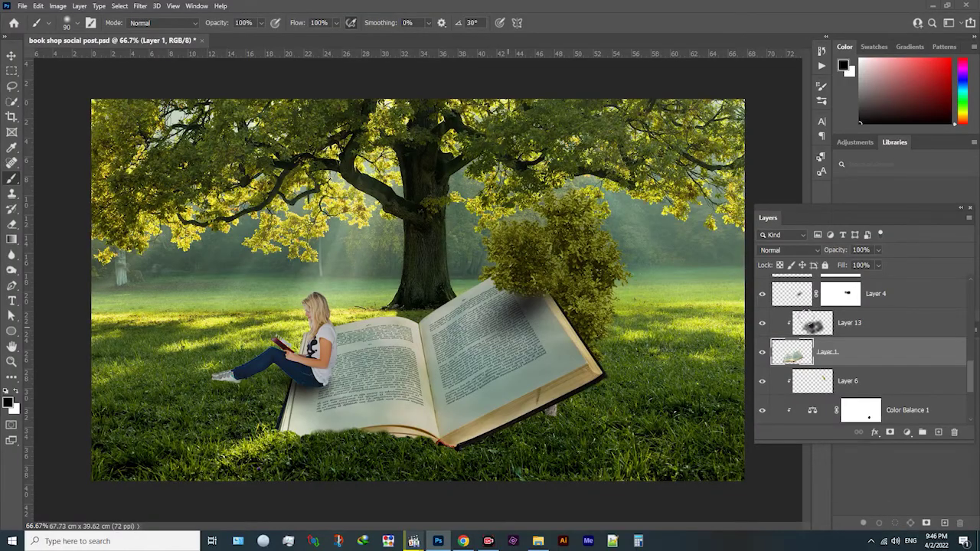
- Select Layer 13 with the Move tool active and switch it off and on to compare the book's shading
{"action": "left_click", "coordinate": [12, 56]}
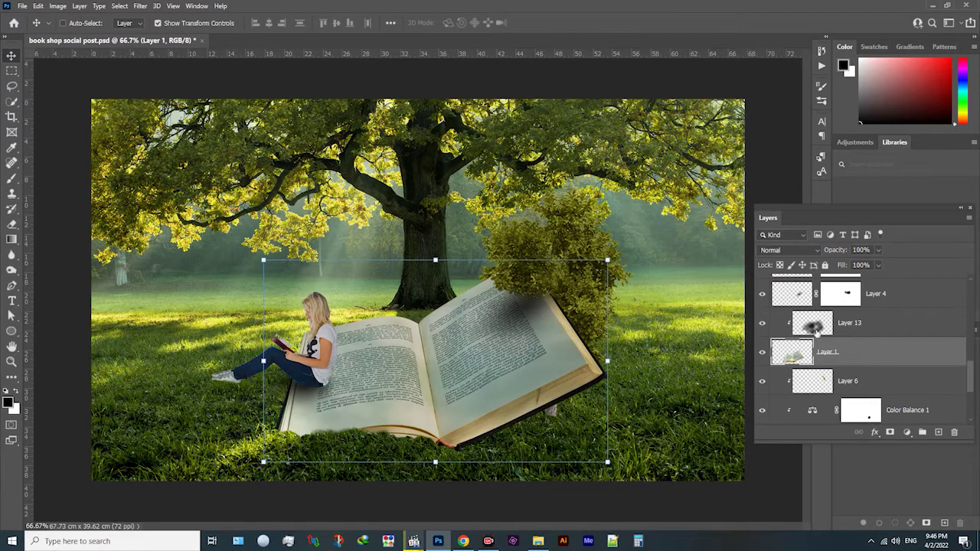
{"action": "left_click", "coordinate": [865, 324]}
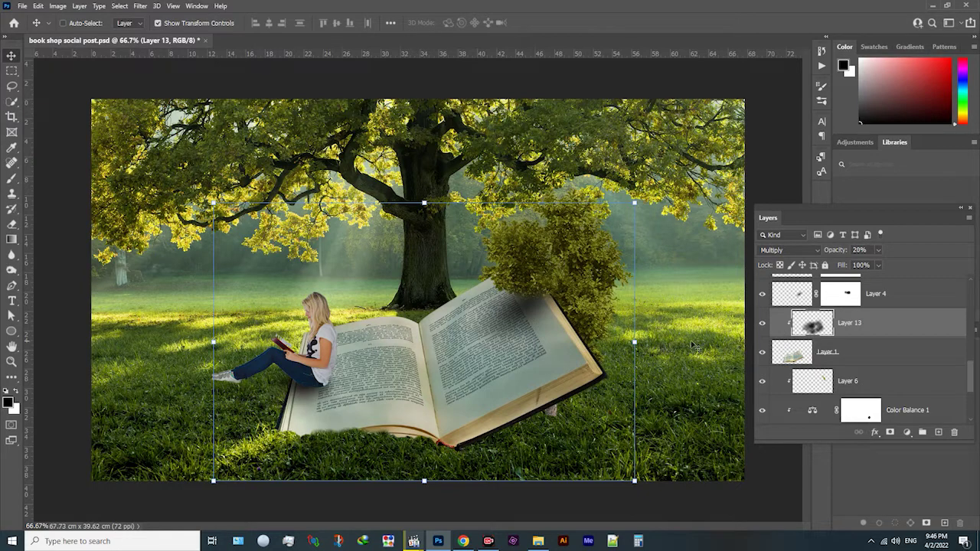
{"action": "left_click", "coordinate": [763, 323]}
{"action": "left_click", "coordinate": [762, 323]}
{"action": "left_click", "coordinate": [764, 323]}
{"action": "left_click", "coordinate": [764, 323]}
- Review Layer 13's Multiply blend mode and opacity, and release and restore its clipping mask to the book layer
{"action": "left_click", "coordinate": [784, 252]}
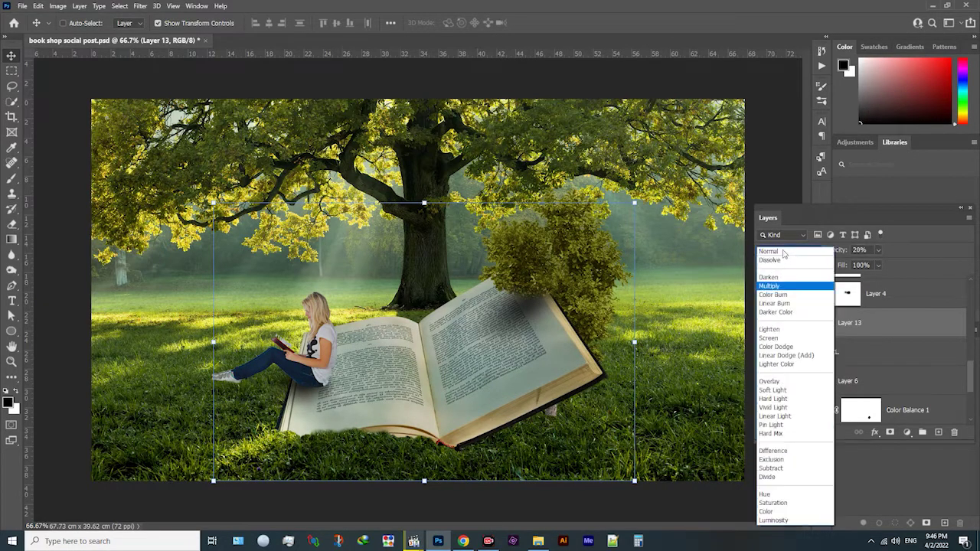
{"action": "left_click", "coordinate": [777, 288]}
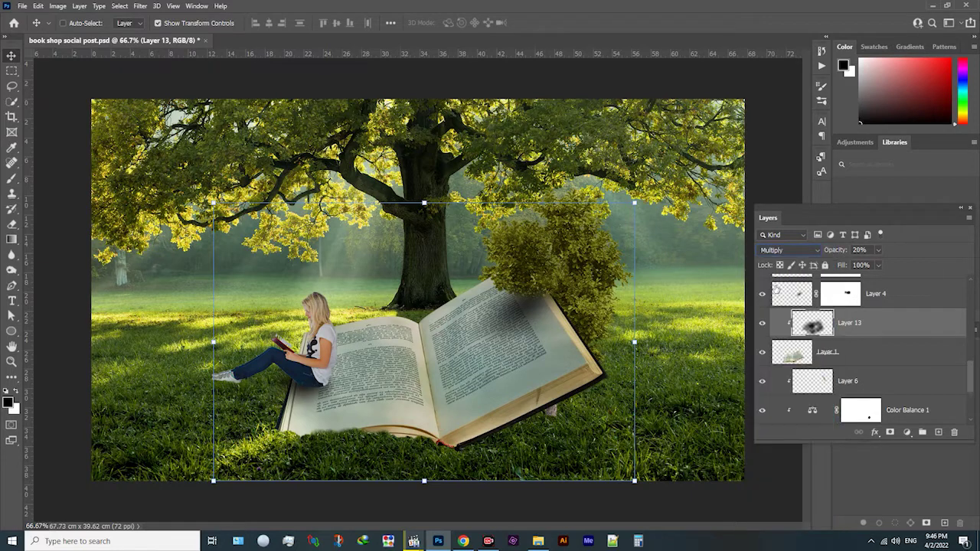
{"action": "left_click", "coordinate": [859, 249]}
{"action": "left_click", "coordinate": [786, 336], "text": "alt"}
{"action": "left_click", "coordinate": [786, 337], "text": "alt"}
- Activate the Brush tool and the Eraser tool in turn with Layer 13 selected
{"action": "left_click", "coordinate": [11, 179]}
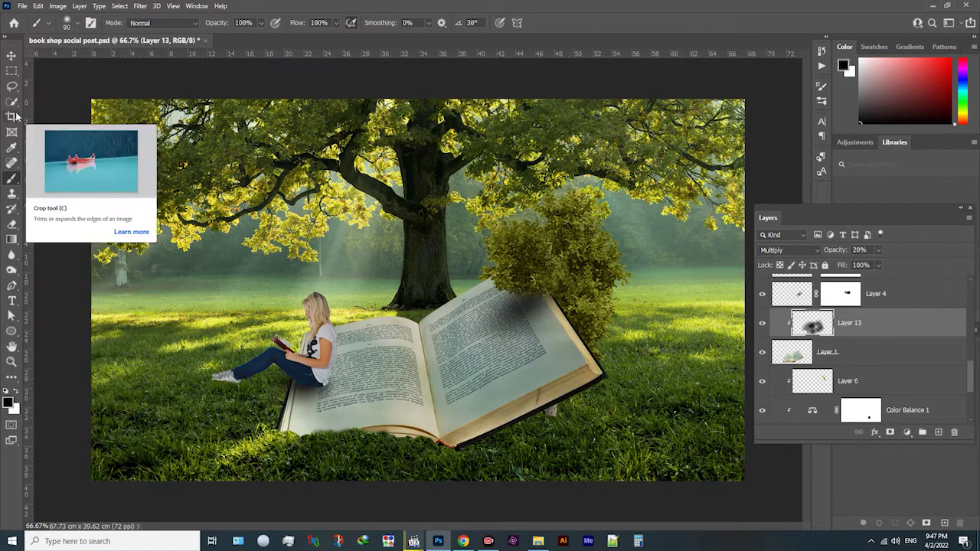
{"action": "left_click", "coordinate": [12, 226]}
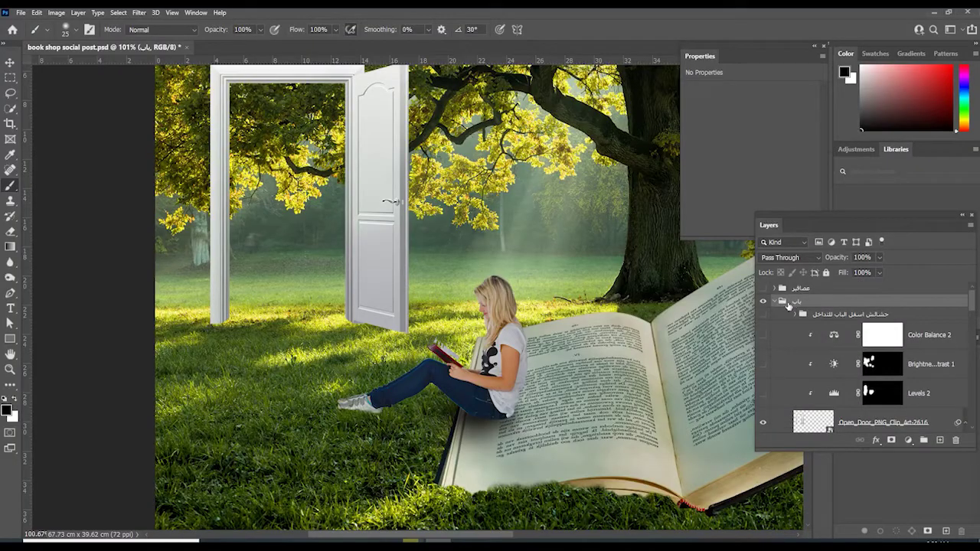
- Select the Open_Door_PNG_Clip_Art-2616 layer in the باب group and switch it off and on to compare
{"action": "scroll", "coordinate": [796, 321], "scroll_direction": "down", "scroll_amount": 4}
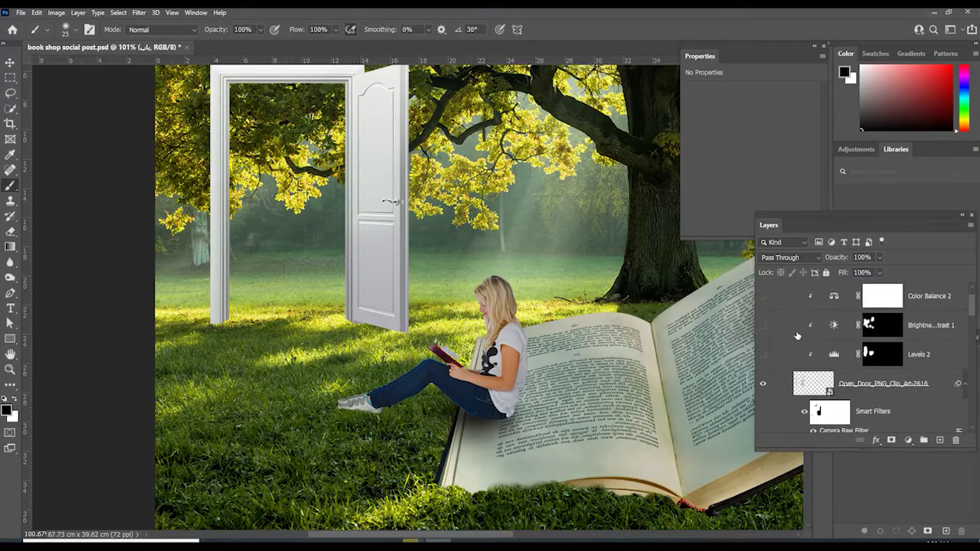
{"action": "scroll", "coordinate": [800, 338], "scroll_direction": "down", "scroll_amount": 2}
{"action": "scroll", "coordinate": [800, 337], "scroll_direction": "up", "scroll_amount": 1}
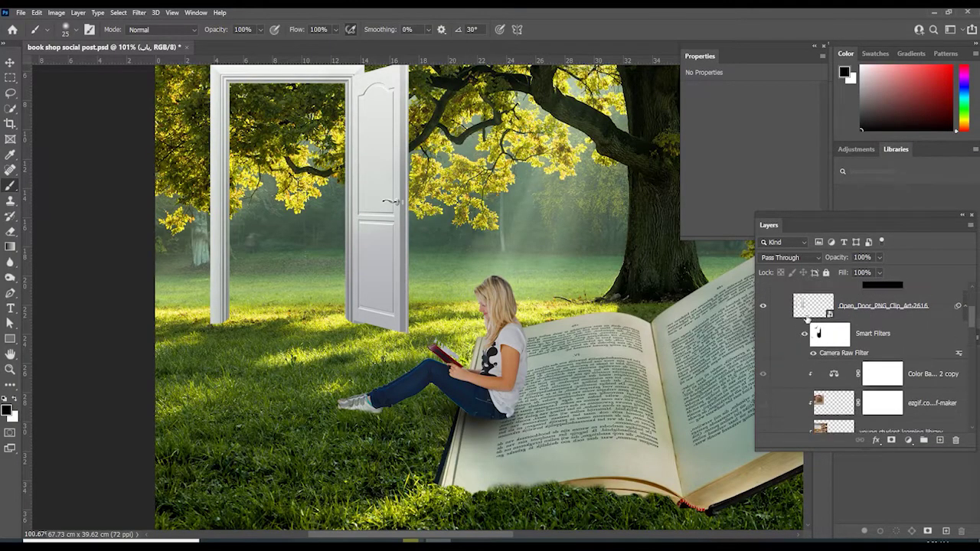
{"action": "left_click", "coordinate": [783, 310]}
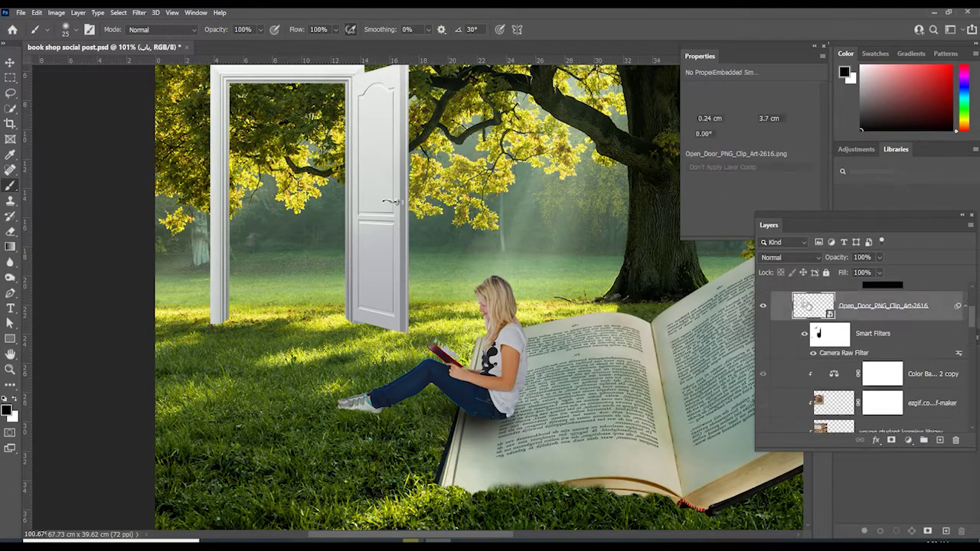
{"action": "left_click", "coordinate": [763, 309]}
{"action": "left_click", "coordinate": [763, 308]}
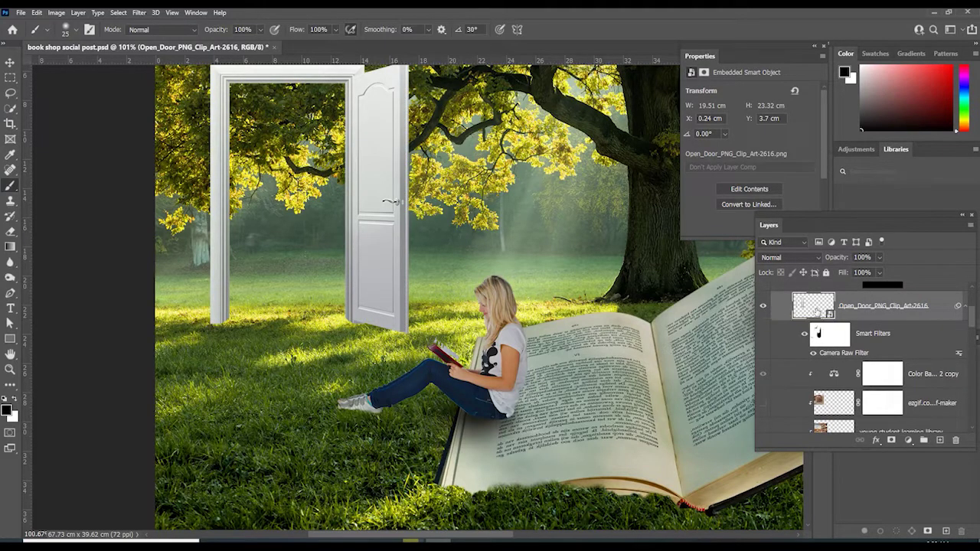
{"action": "scroll", "coordinate": [818, 310], "scroll_direction": "up", "scroll_amount": 3}
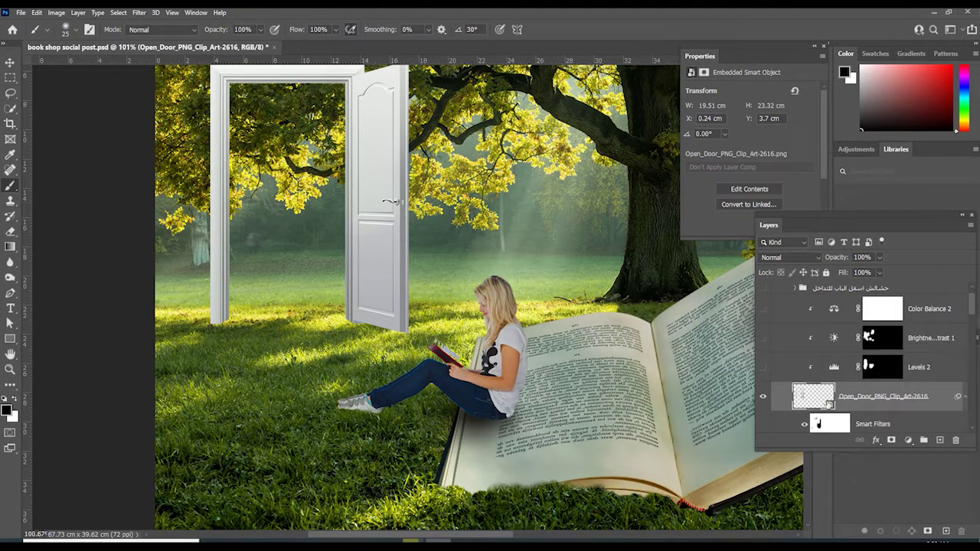
- Show the Rectangle 1 layer inside the door frame, switching it off and on once to compare
{"action": "scroll", "coordinate": [826, 404], "scroll_direction": "down", "scroll_amount": 5}
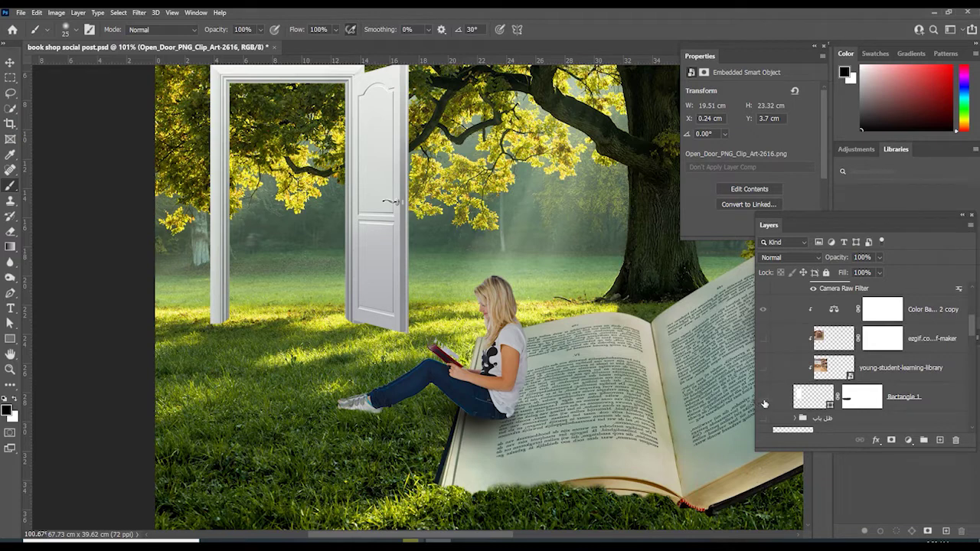
{"action": "left_click", "coordinate": [762, 398]}
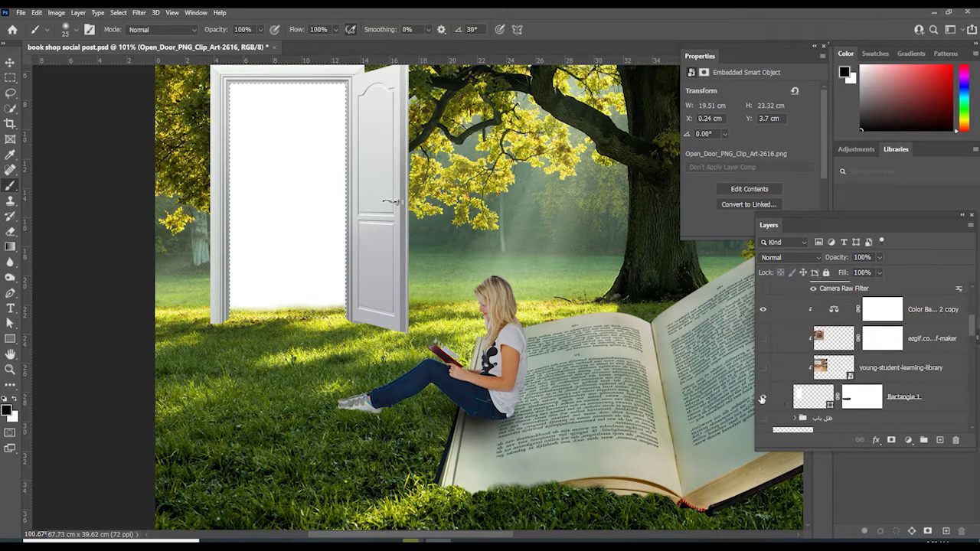
{"action": "left_click", "coordinate": [762, 396]}
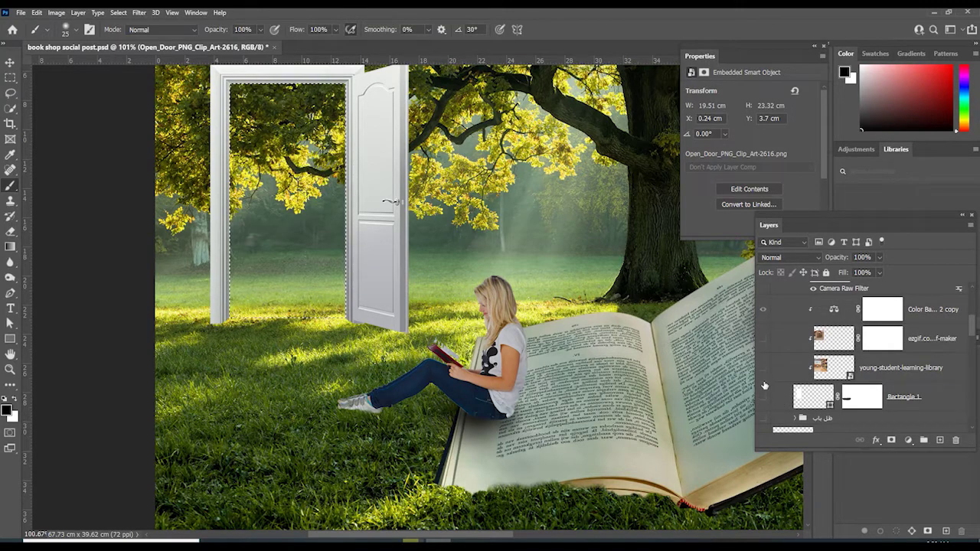
{"action": "left_click", "coordinate": [762, 396]}
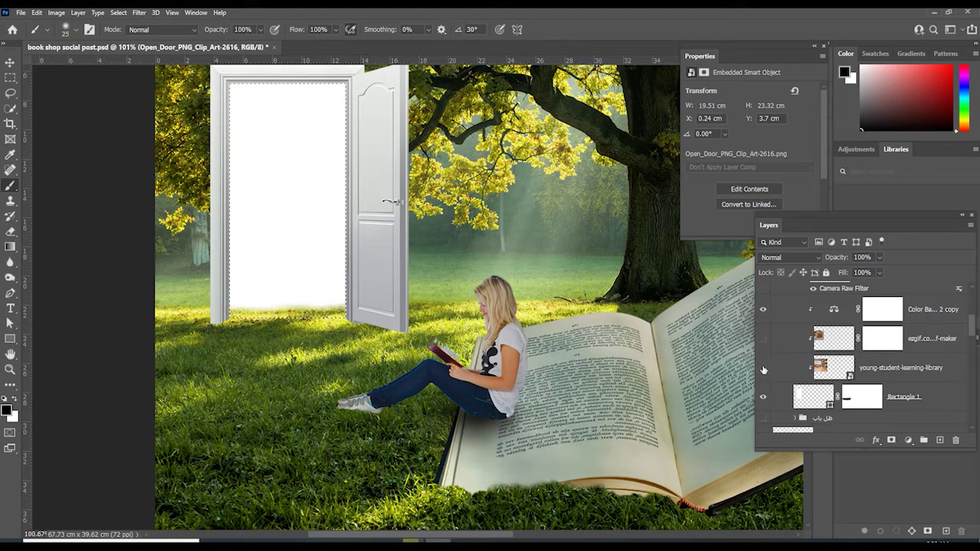
- Show the young-student-learning-library image in the doorway, and release and restore its clipping mask to Rectangle 1
{"action": "left_click", "coordinate": [763, 368]}
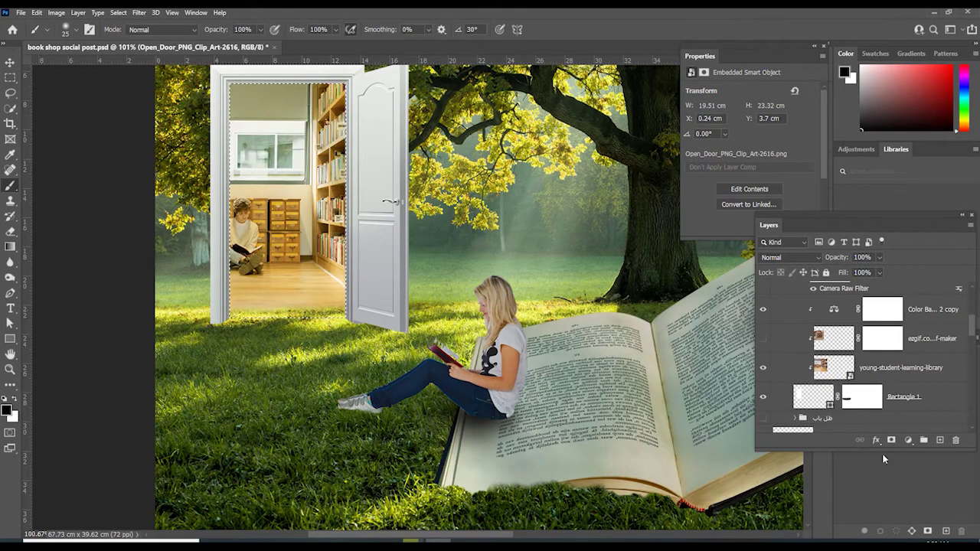
{"action": "left_click", "coordinate": [792, 379], "text": "alt"}
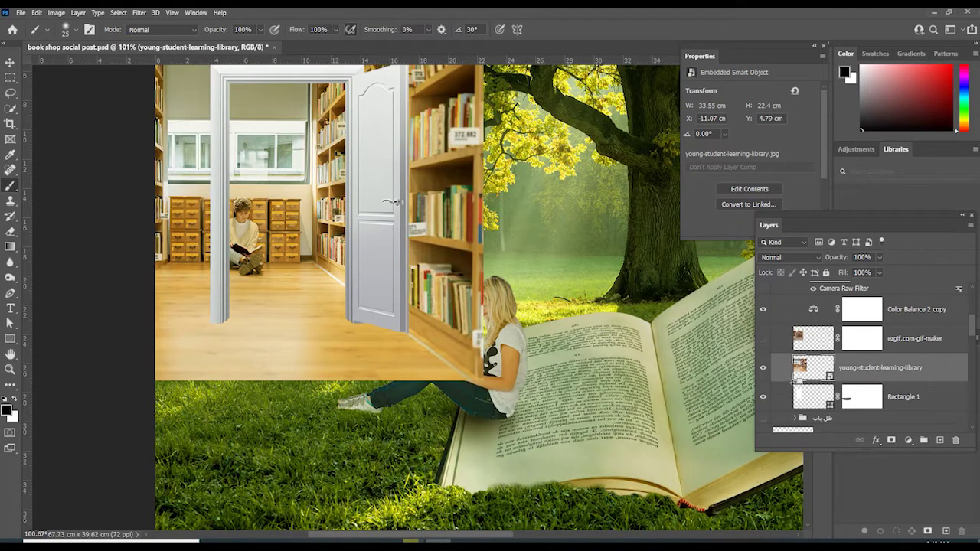
{"action": "left_click", "coordinate": [793, 382], "text": "alt"}
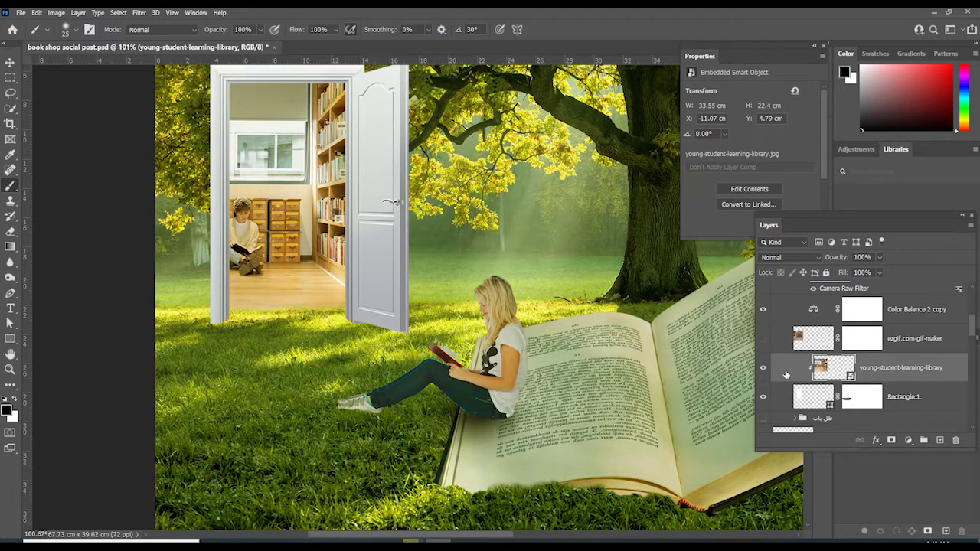
- Show the Color Balance 2 adjustment clipped to the open door layer, switching it off and on to compare the tint
{"action": "scroll", "coordinate": [783, 377], "scroll_direction": "down", "scroll_amount": 1}
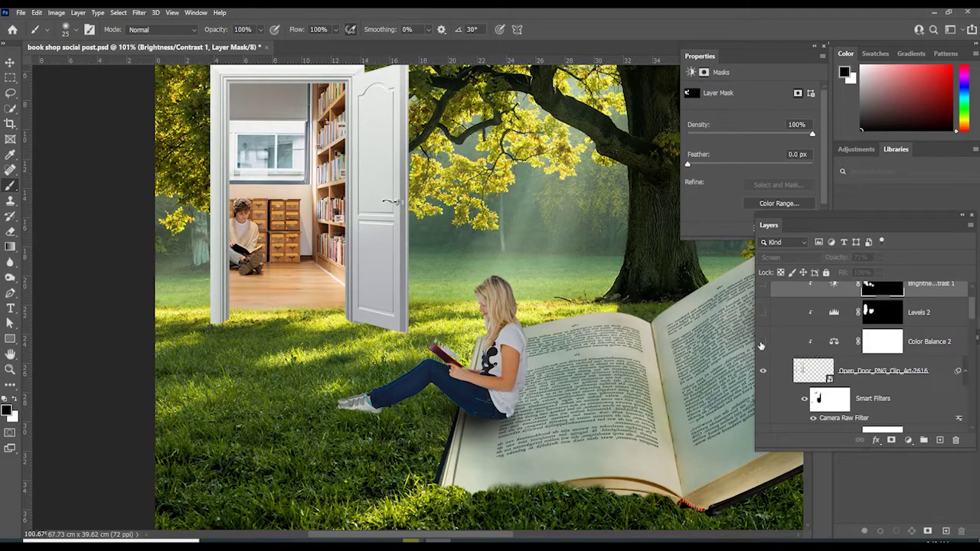
{"action": "left_click", "coordinate": [762, 342]}
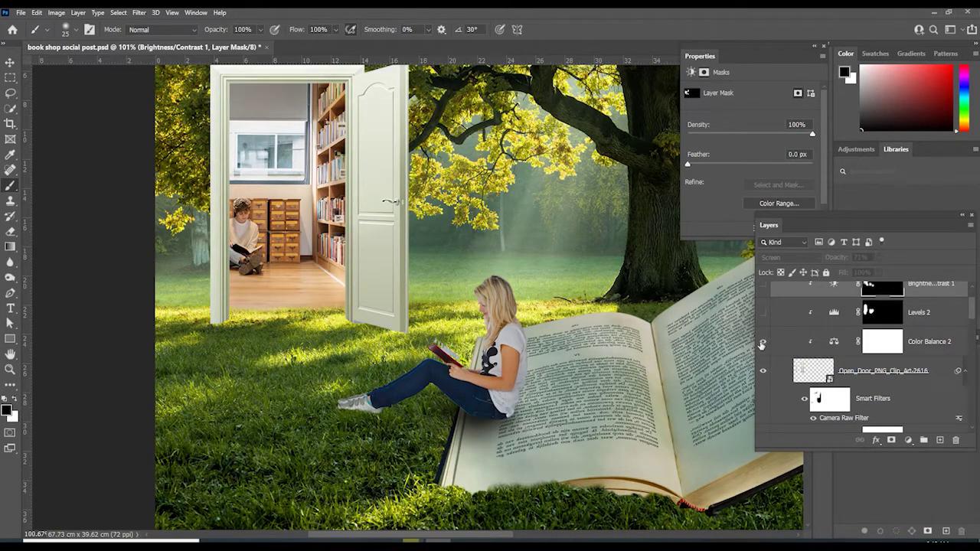
{"action": "left_click", "coordinate": [762, 344]}
{"action": "left_click", "coordinate": [762, 344]}
- Show the Color Balance 2 copy adjustment above the library image, compare it off and on, and select it to view its settings
{"action": "scroll", "coordinate": [796, 368], "scroll_direction": "up", "scroll_amount": 1}
{"action": "scroll", "coordinate": [798, 371], "scroll_direction": "down", "scroll_amount": 4}
{"action": "scroll", "coordinate": [799, 371], "scroll_direction": "down", "scroll_amount": 3}
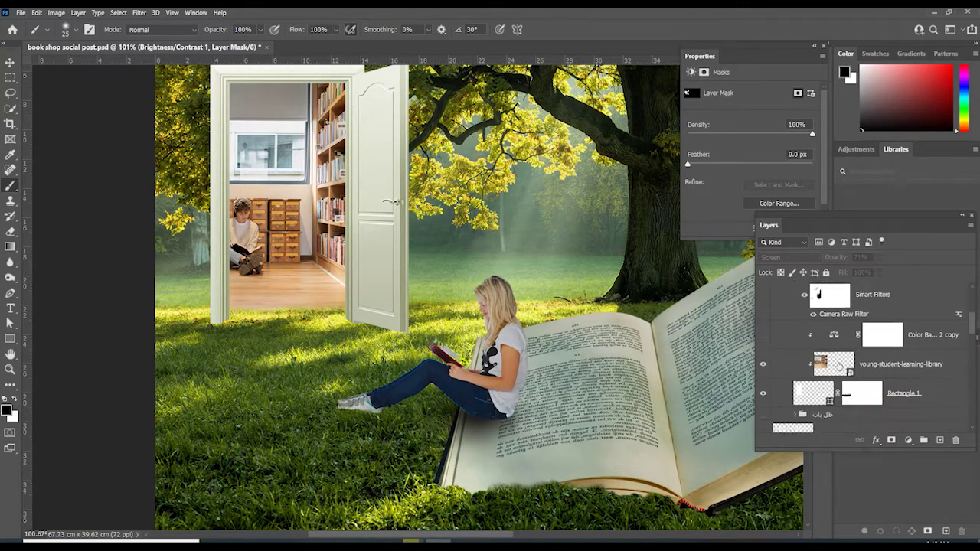
{"action": "left_click", "coordinate": [796, 361]}
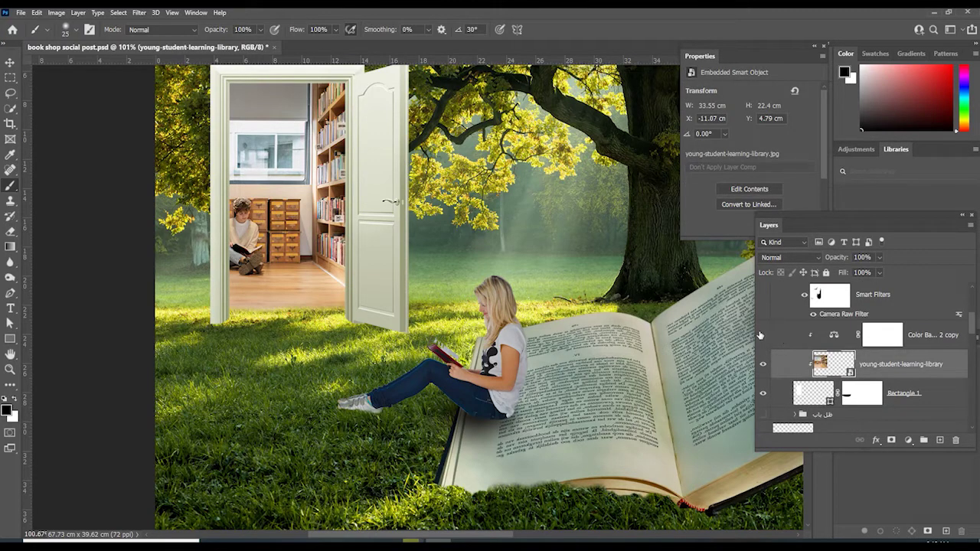
{"action": "left_click", "coordinate": [763, 335]}
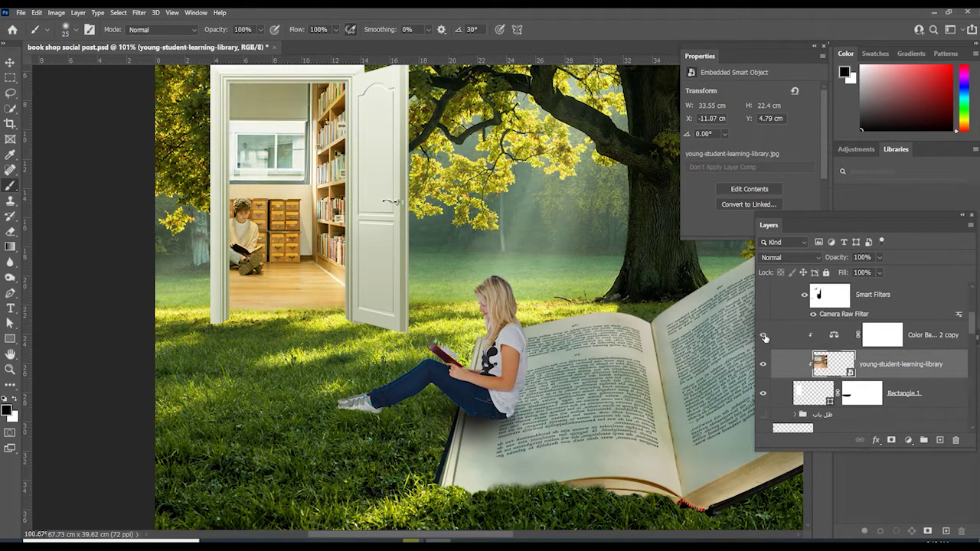
{"action": "left_click", "coordinate": [763, 337]}
{"action": "left_click", "coordinate": [763, 337]}
{"action": "left_click", "coordinate": [763, 337]}
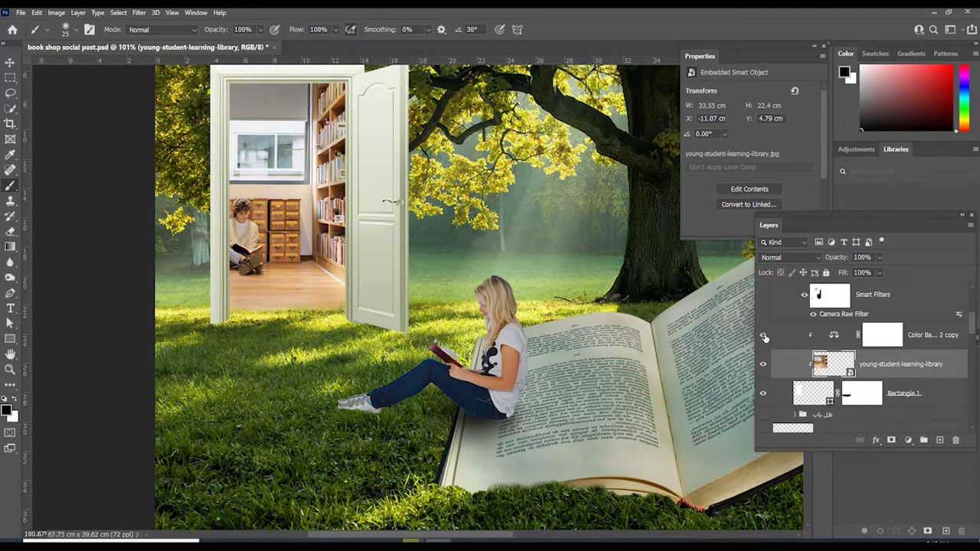
{"action": "left_click", "coordinate": [763, 337]}
{"action": "left_click", "coordinate": [781, 338]}
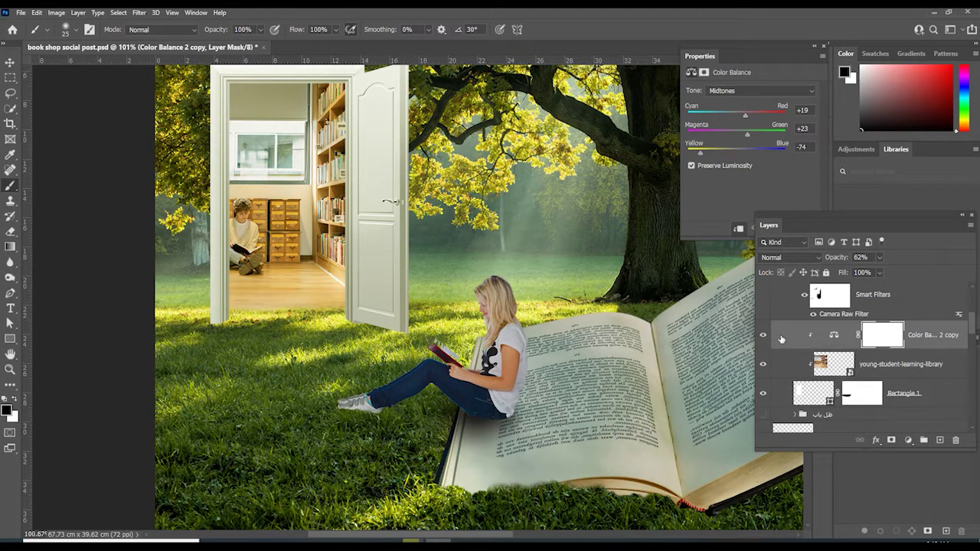
{"action": "scroll", "coordinate": [781, 338], "scroll_direction": "up", "scroll_amount": 1}
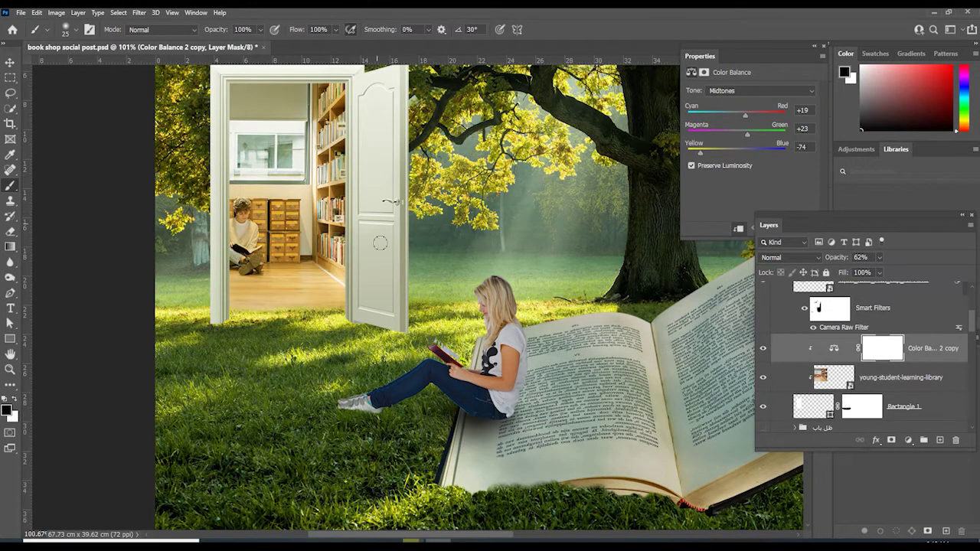
- Show the Brightness/Contrast 1 adjustment above the door and select its layer mask
{"action": "left_click", "coordinate": [10, 62]}
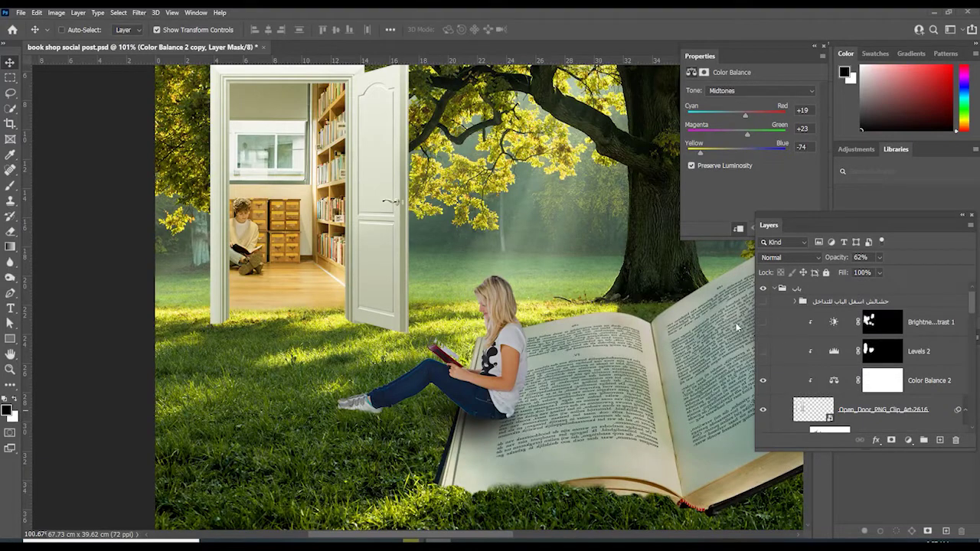
{"action": "left_click", "coordinate": [779, 326]}
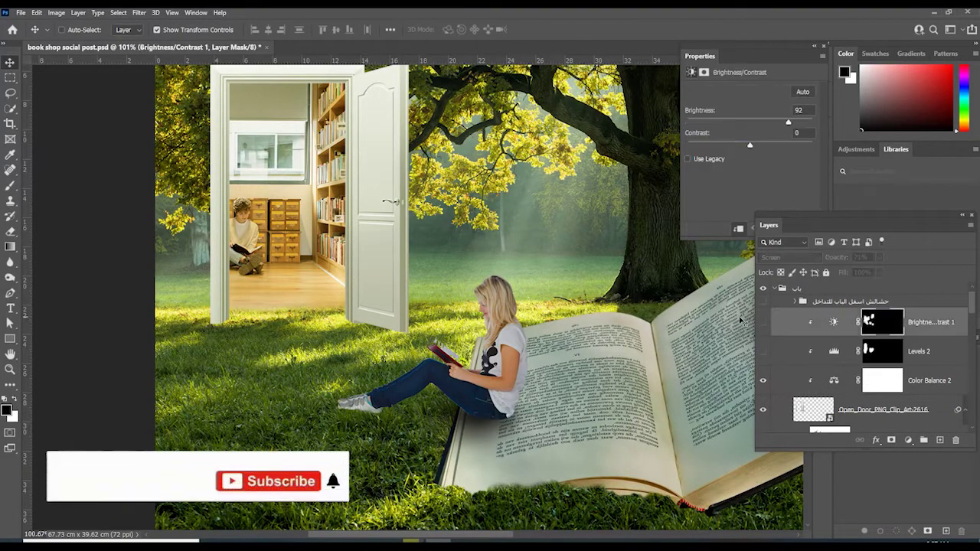
{"action": "left_click", "coordinate": [762, 322]}
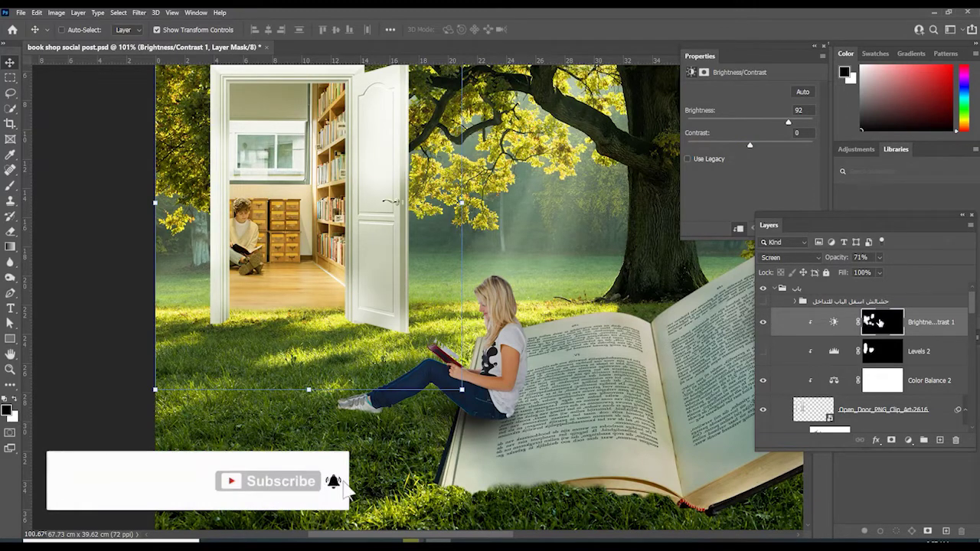
{"action": "left_click", "coordinate": [879, 322]}
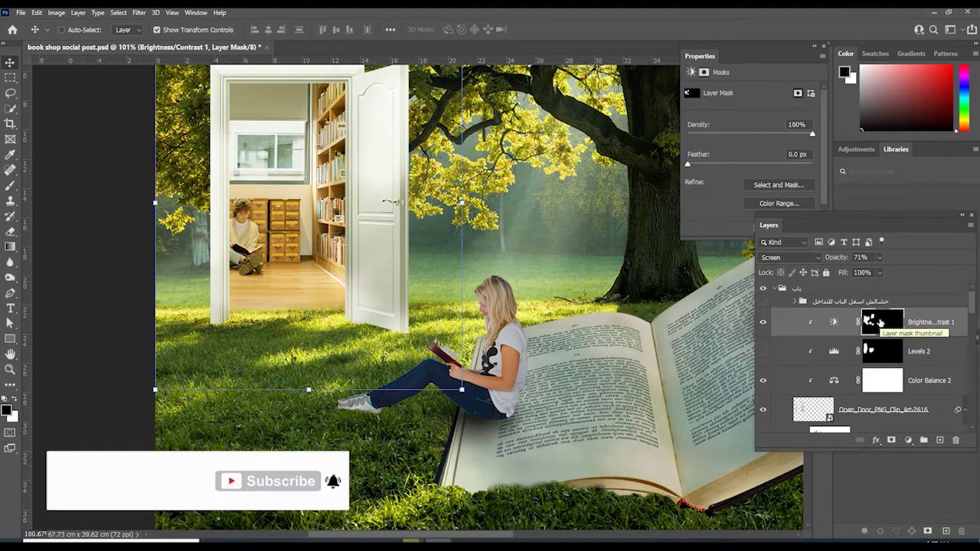
- Enlarge the brush to 70 px and paint the Brightness/Contrast 1 mask over the door, alternating white and black, to shape the highlights
{"action": "left_click", "coordinate": [10, 186]}
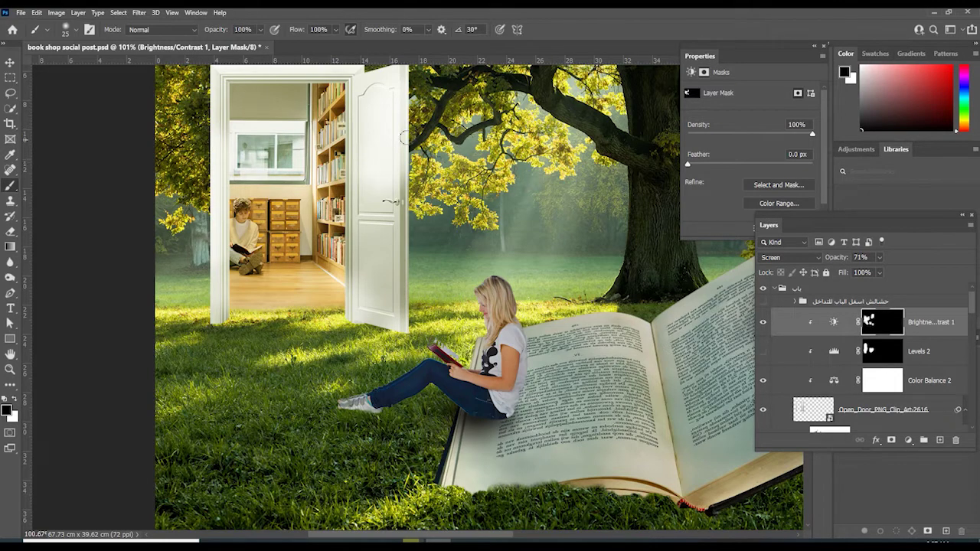
{"action": "key", "text": "bracketright"}
{"action": "key", "text": "bracketright"}
{"action": "key", "text": "bracketright"}
{"action": "key", "text": "bracketright"}
{"action": "key", "text": "bracketright"}
{"action": "key", "text": "x"}
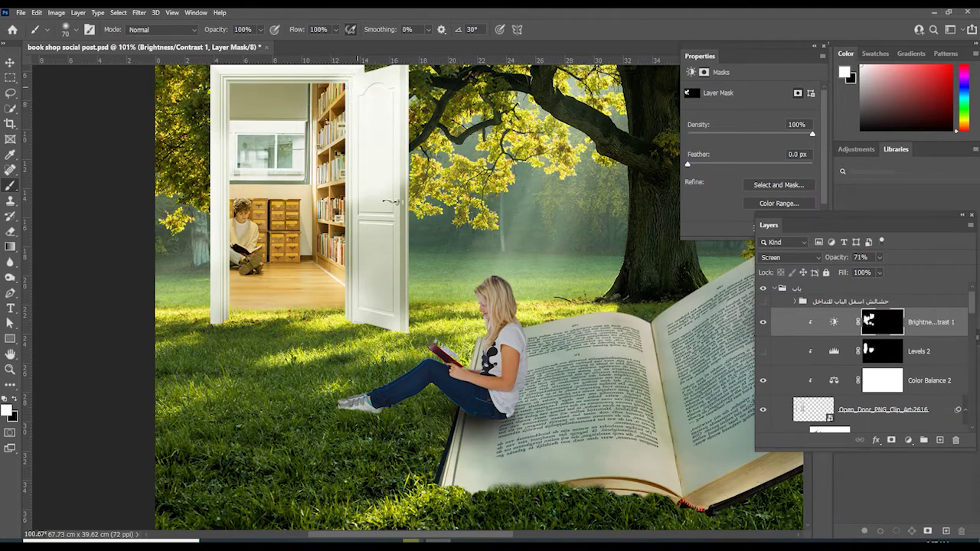
{"action": "left_click", "coordinate": [14, 399]}
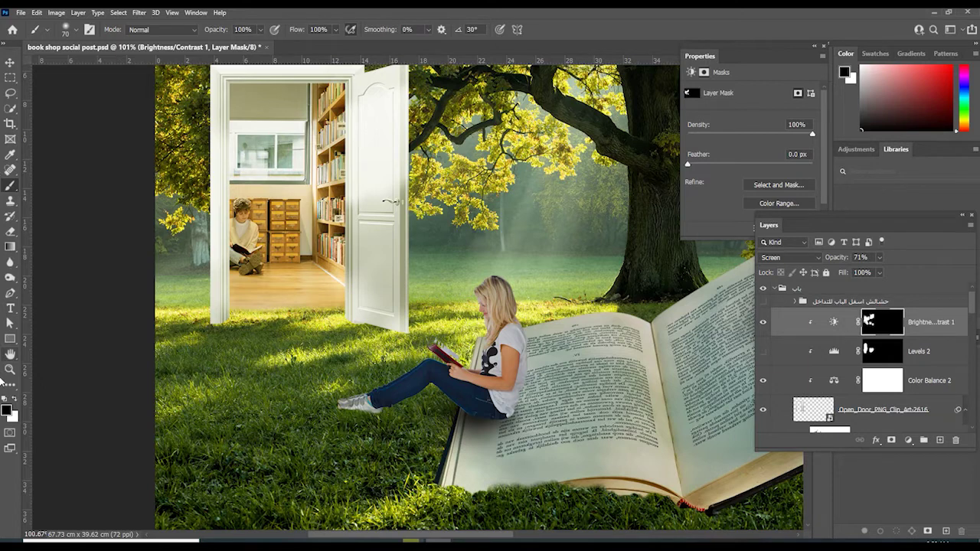
{"action": "left_click", "coordinate": [14, 399]}
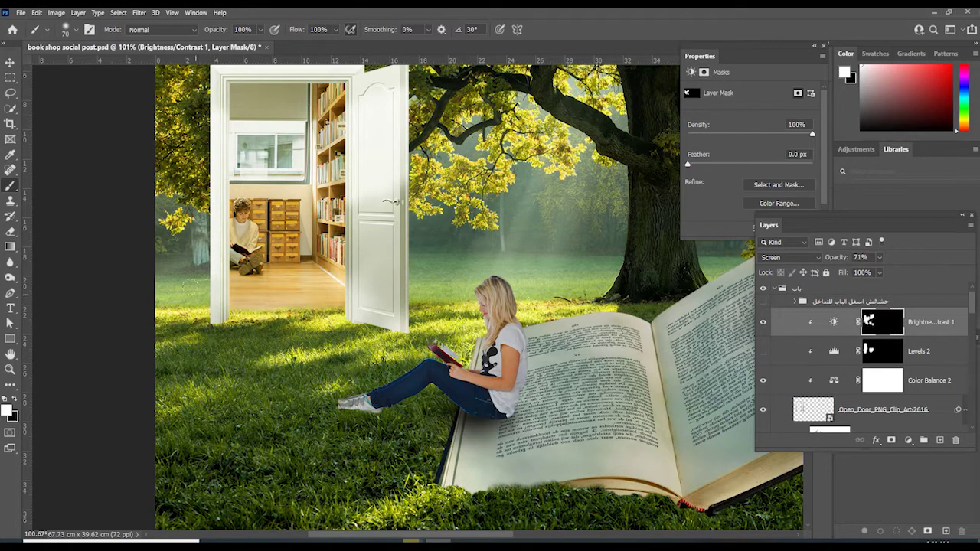
{"action": "key", "text": "x"}
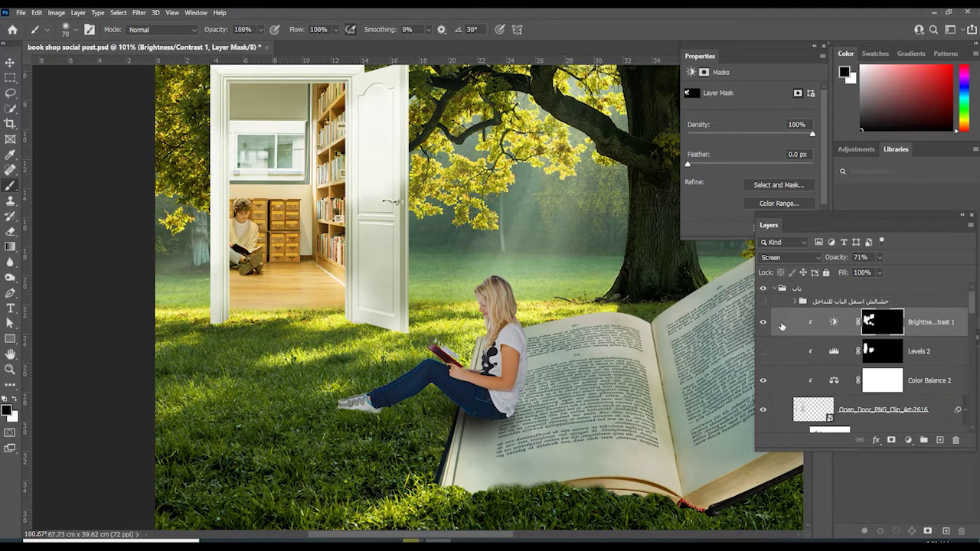
- Show the Levels 2 adjustment above the door and select its layer mask
{"action": "key", "text": "F8"}
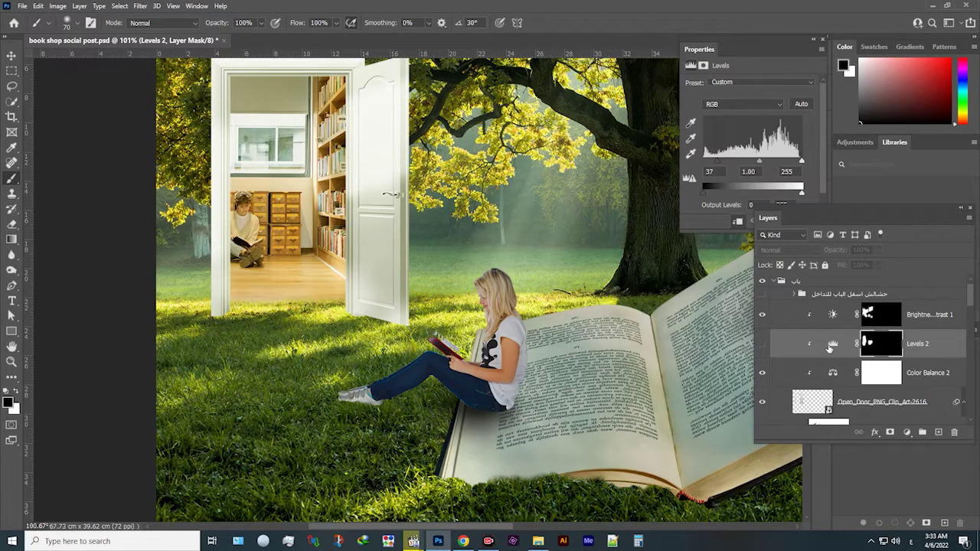
{"action": "left_click", "coordinate": [761, 344]}
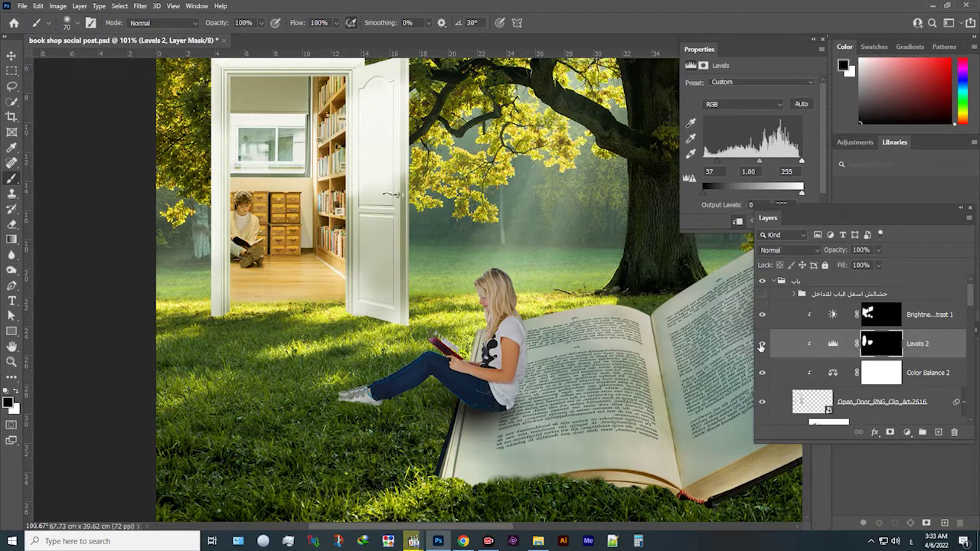
{"action": "left_click", "coordinate": [869, 345]}
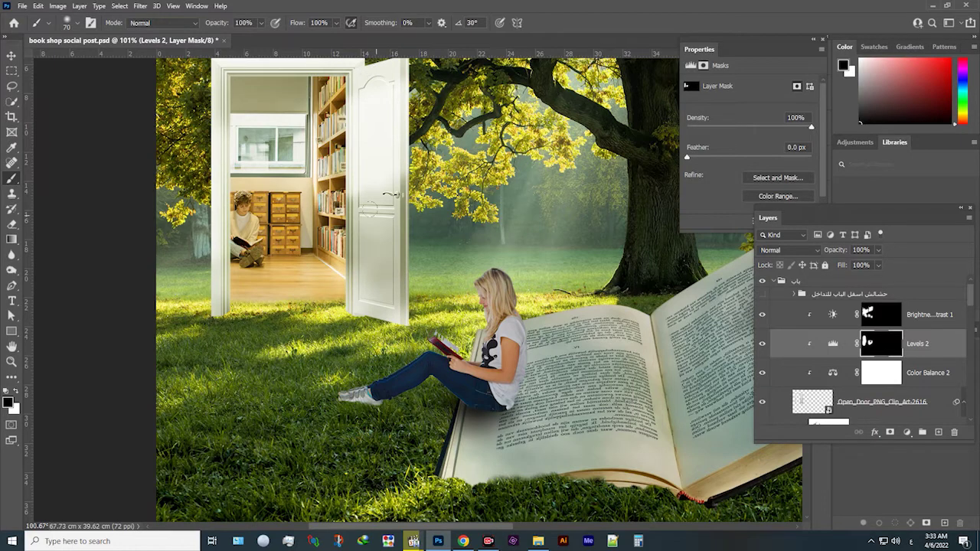
- Paint the Levels 2 mask in black and white over the door and its frame to shape the shading
{"action": "left_click", "coordinate": [15, 392]}
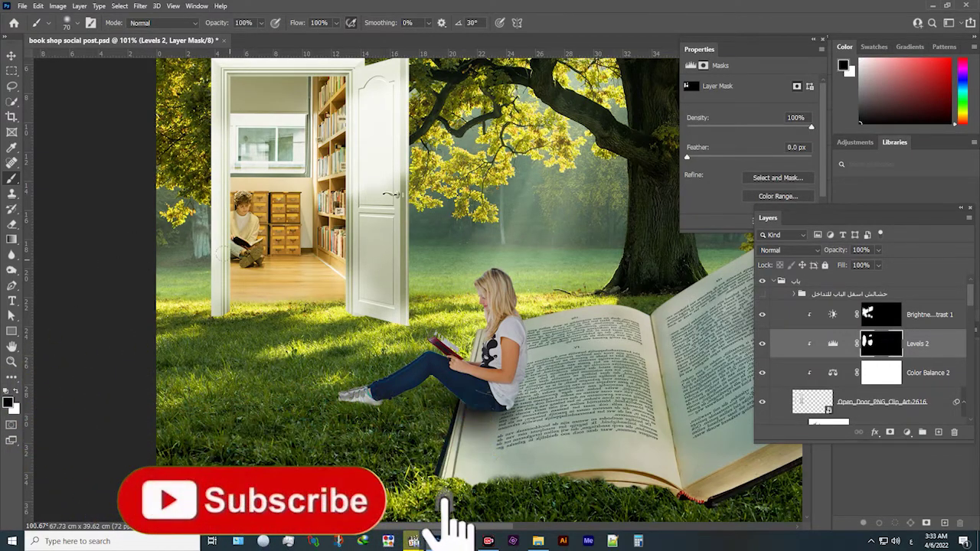
{"action": "key", "text": "x"}
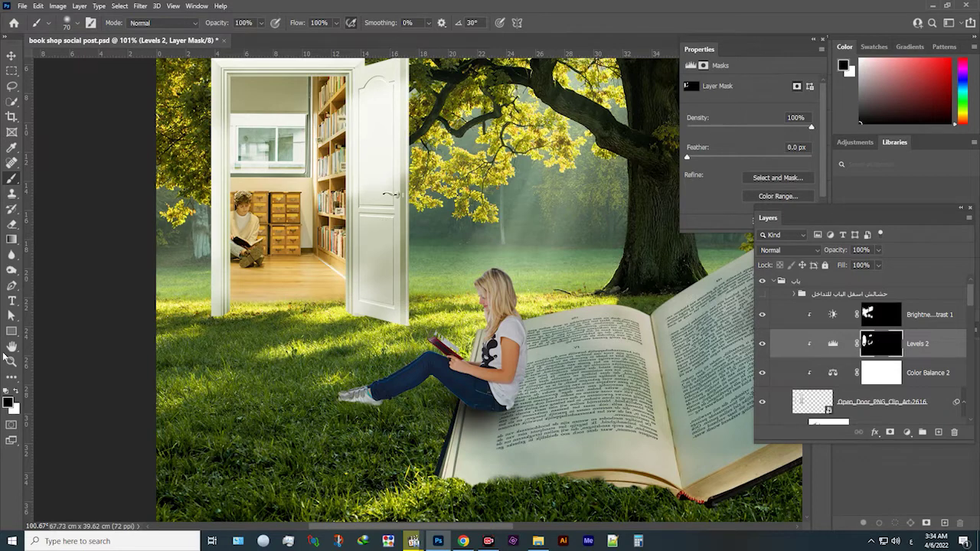
{"action": "left_click", "coordinate": [17, 393]}
{"action": "left_click_drag", "start_coordinate": [369, 247], "coordinate": [348, 260]}
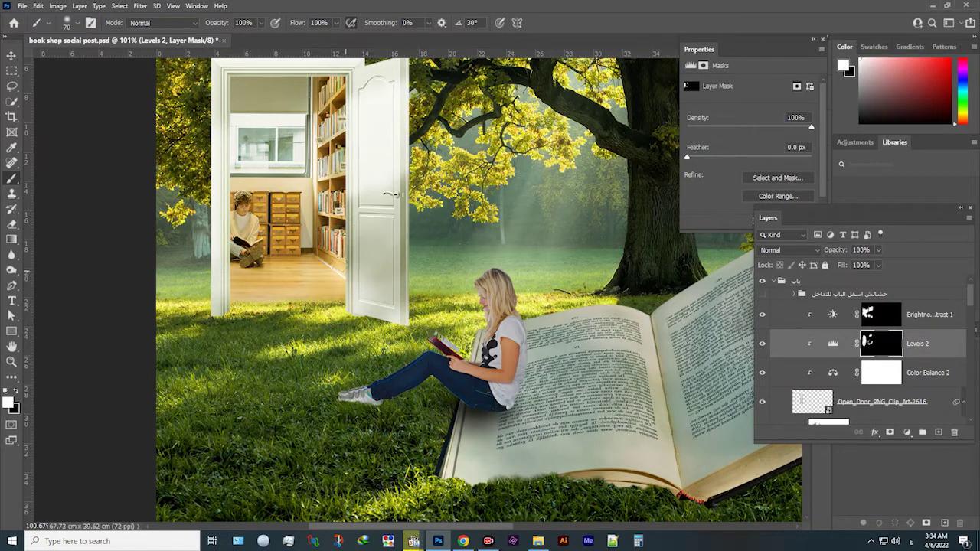
{"action": "mouse_move", "coordinate": [351, 222]}
{"action": "left_mouse_down"}
{"action": "mouse_move", "coordinate": [353, 243]}
{"action": "mouse_move", "coordinate": [392, 234]}
{"action": "left_mouse_up"}
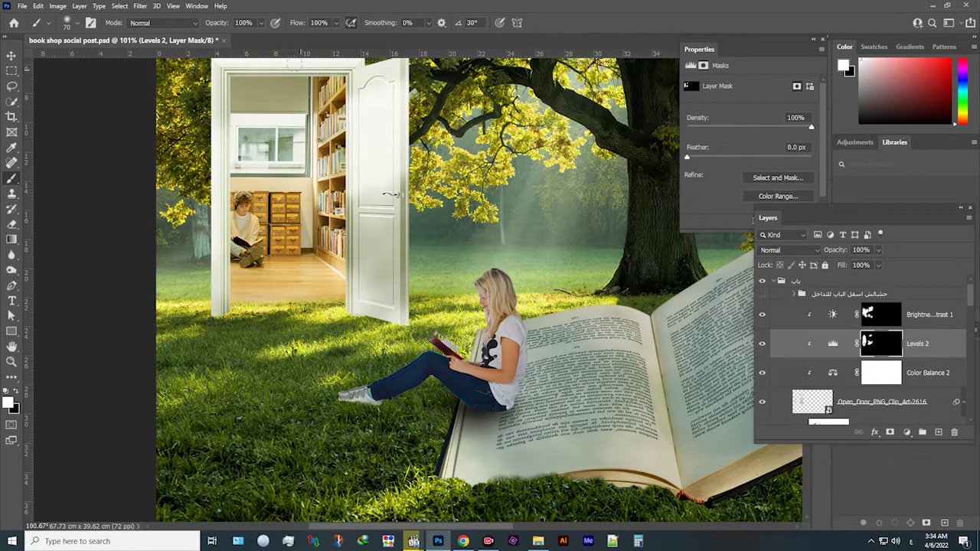
{"action": "left_click_drag", "start_coordinate": [234, 59], "coordinate": [318, 56]}
{"action": "left_click", "coordinate": [833, 345]}
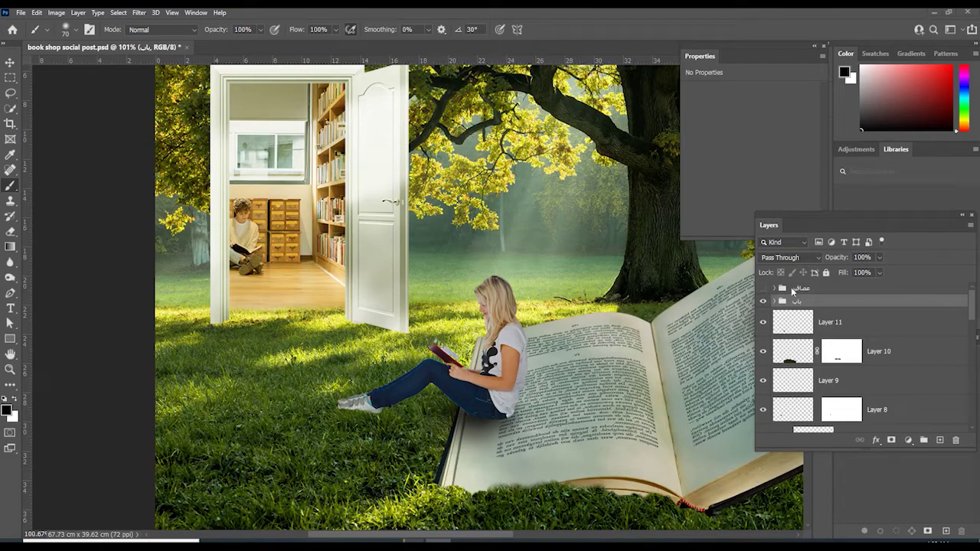
- Show the عصافير group with the sparrows and expand it to list its layers
{"action": "left_click", "coordinate": [798, 289]}
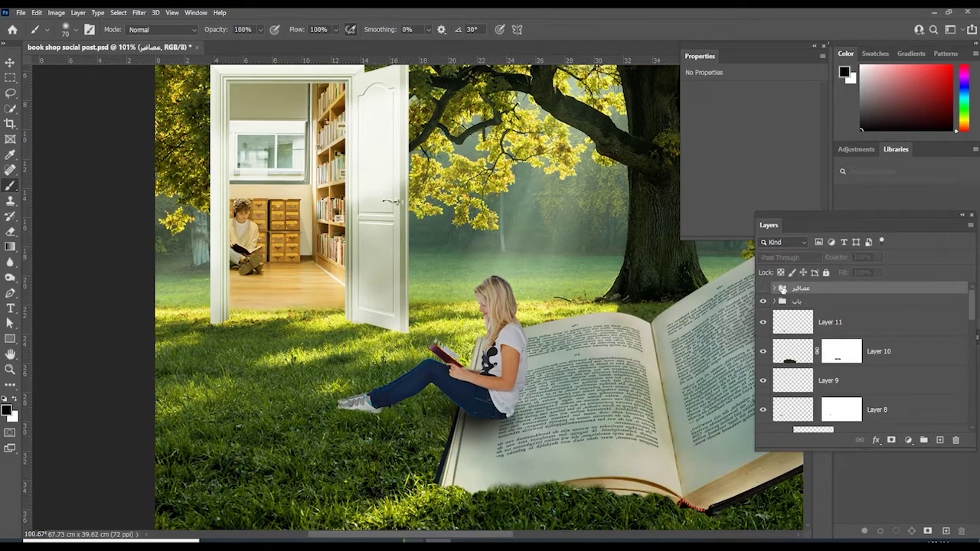
{"action": "left_click", "coordinate": [764, 289]}
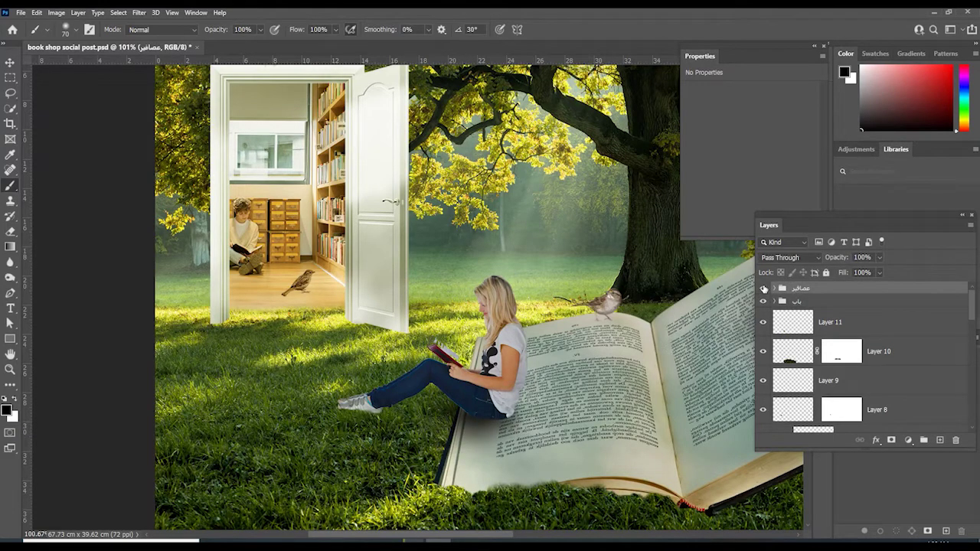
{"action": "left_click", "coordinate": [775, 289]}
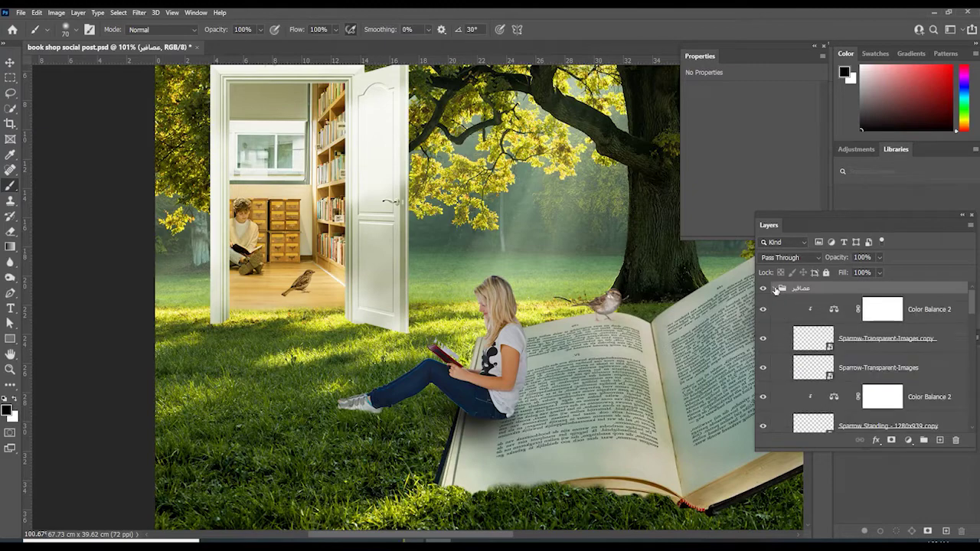
- Examine the sparrows placed around the door and on the book, along with the layers in the عصافير group
{"action": "scroll", "coordinate": [748, 370], "scroll_direction": "up", "scroll_amount": 5}
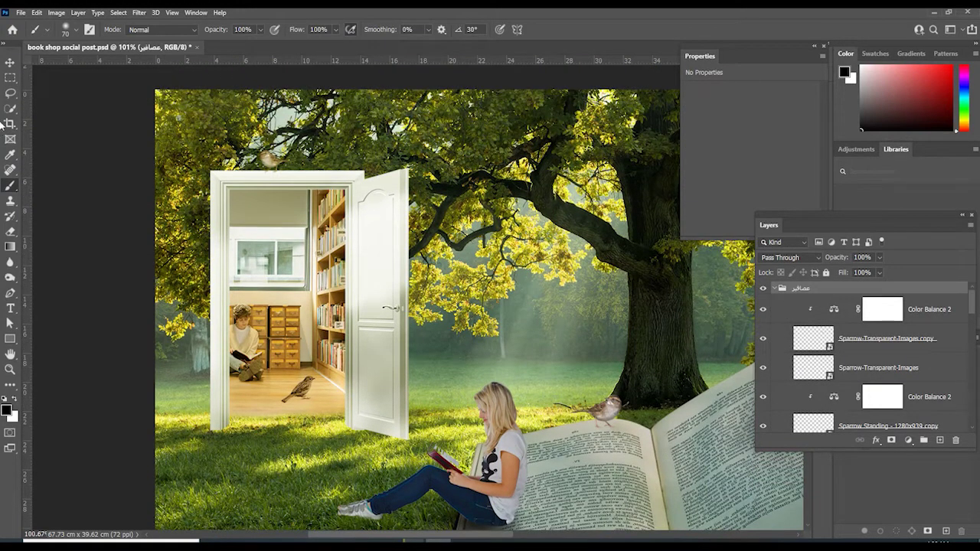
{"action": "left_click", "coordinate": [10, 62]}
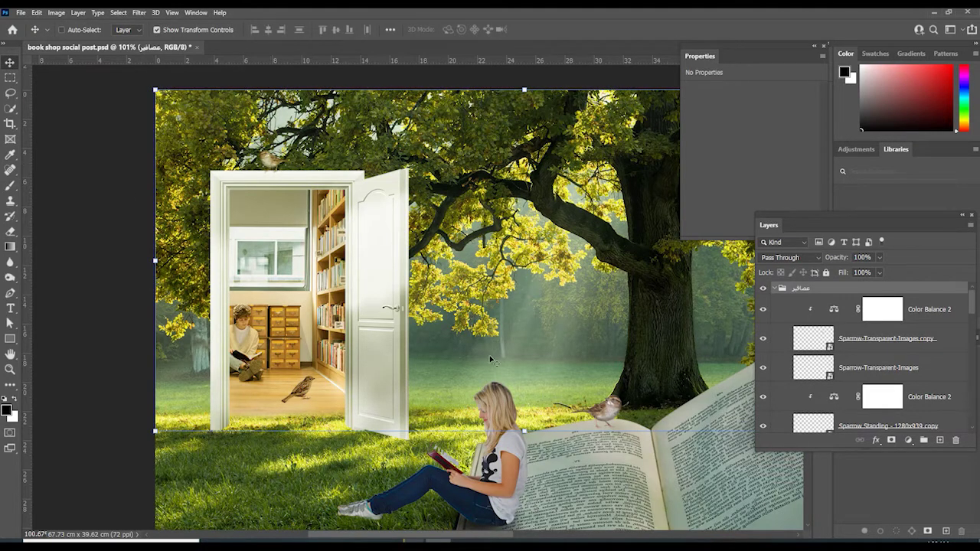
{"action": "scroll", "coordinate": [551, 382], "scroll_direction": "down", "scroll_amount": 2}
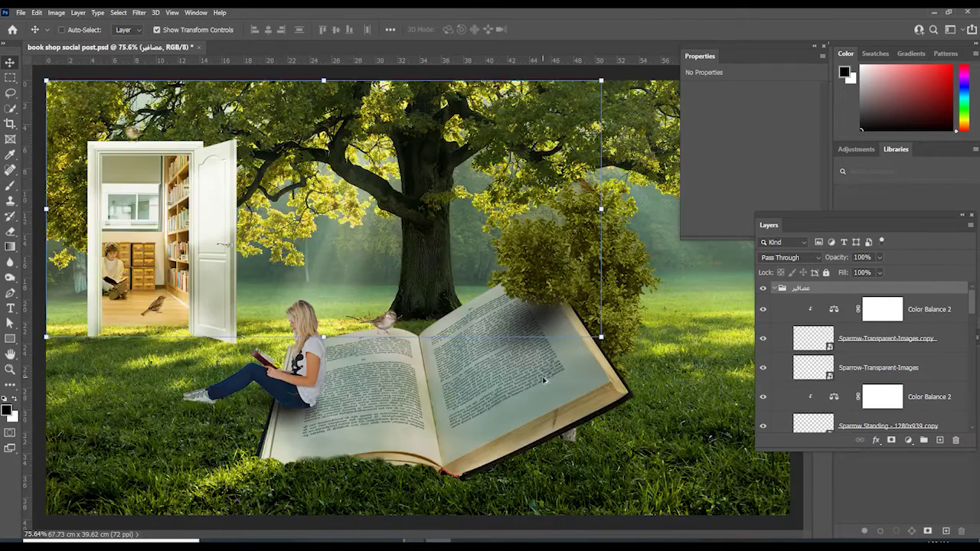
{"action": "scroll", "coordinate": [534, 225], "scroll_direction": "up", "scroll_amount": 2}
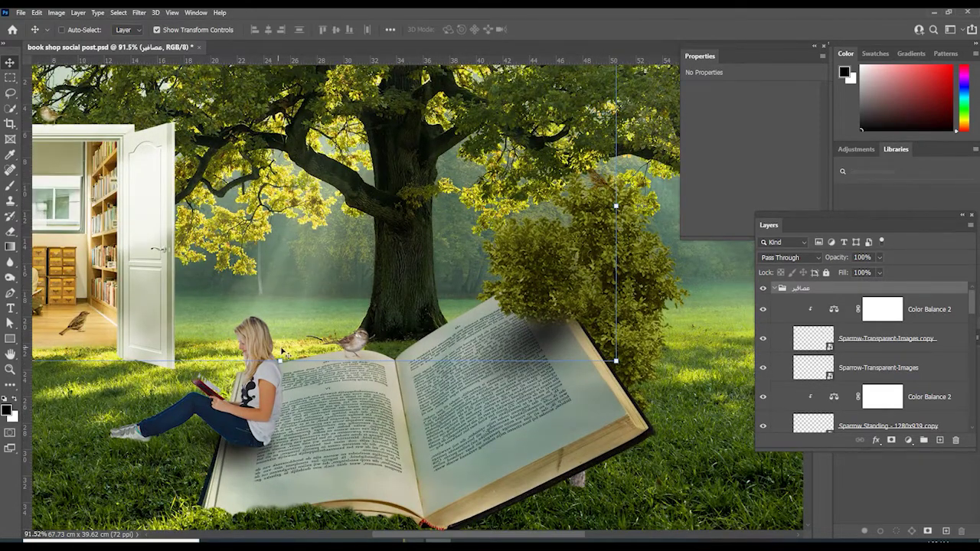
{"action": "scroll", "coordinate": [291, 356], "scroll_direction": "down", "scroll_amount": 2}
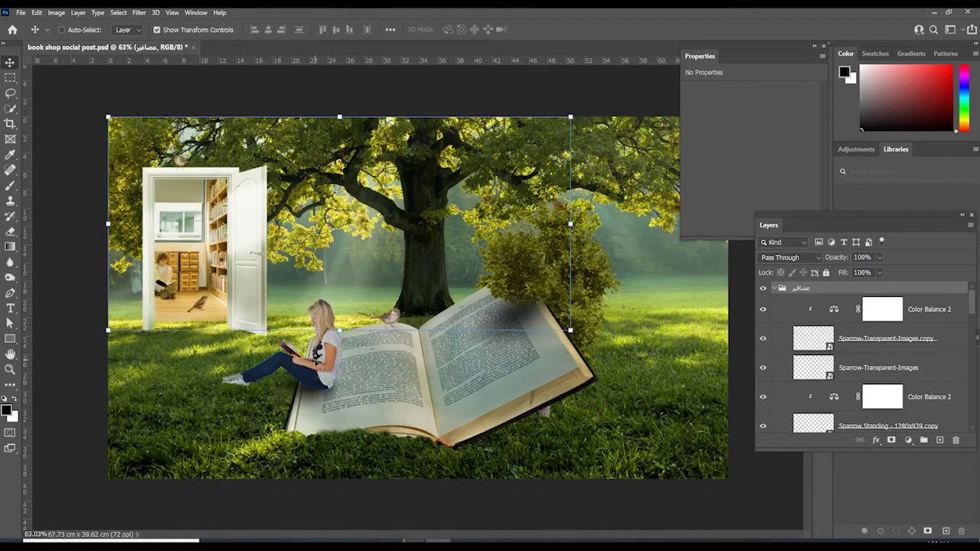
{"action": "scroll", "coordinate": [848, 328], "scroll_direction": "down", "scroll_amount": 2}
{"action": "scroll", "coordinate": [846, 327], "scroll_direction": "down", "scroll_amount": 1}
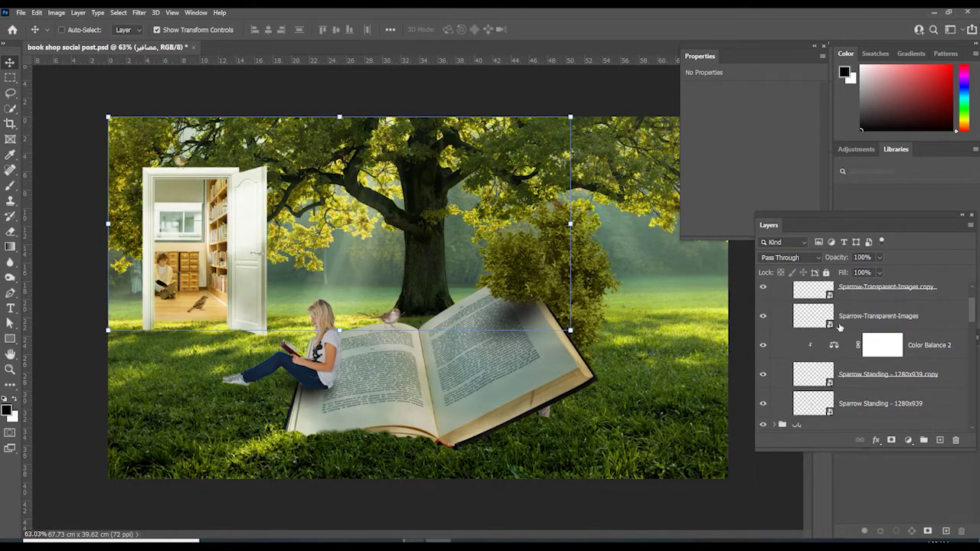
{"action": "scroll", "coordinate": [836, 328], "scroll_direction": "up", "scroll_amount": 2}
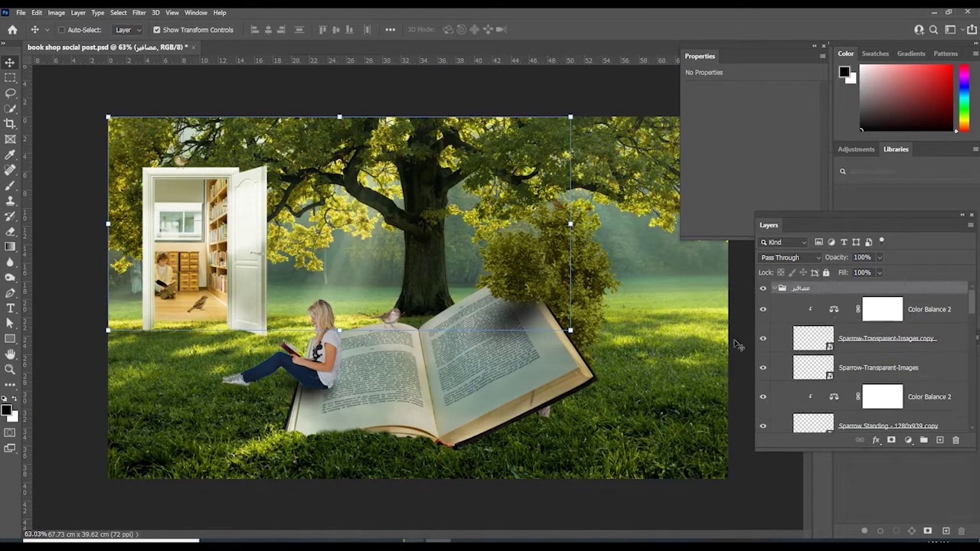
- Expand the حشائش اسفل الباب للتداخل group inside the door group and make its grass layers visible
{"action": "left_click", "coordinate": [832, 314]}
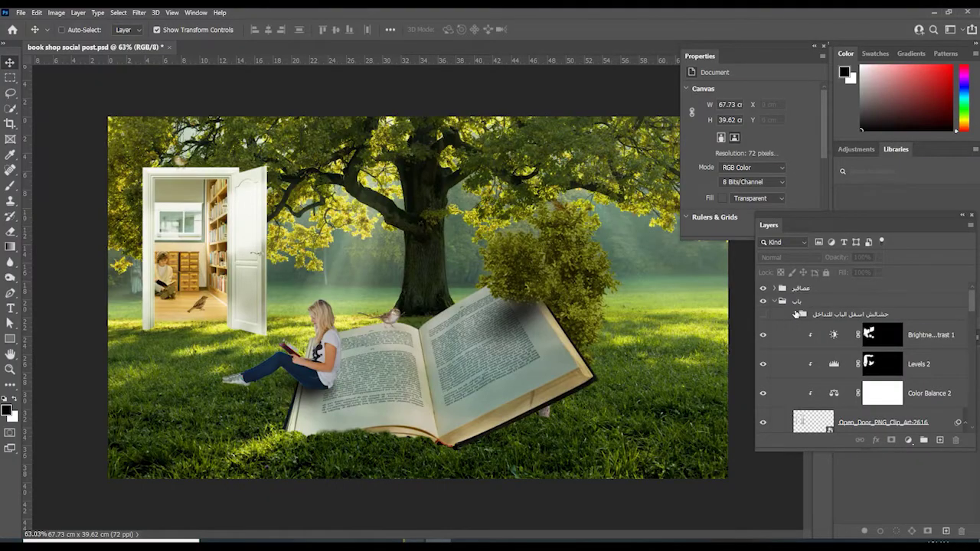
{"action": "left_click", "coordinate": [795, 315]}
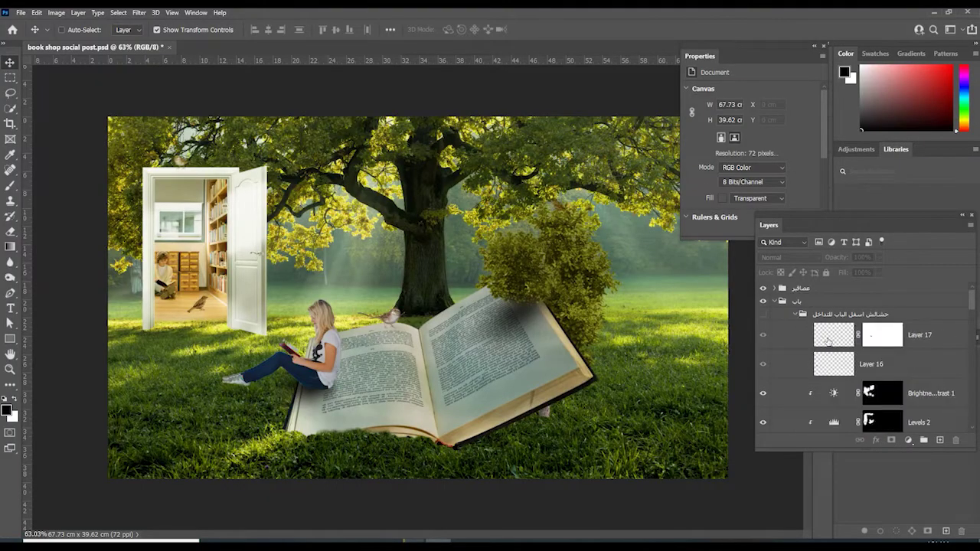
{"action": "scroll", "coordinate": [830, 344], "scroll_direction": "down", "scroll_amount": 1}
{"action": "left_click", "coordinate": [819, 311]}
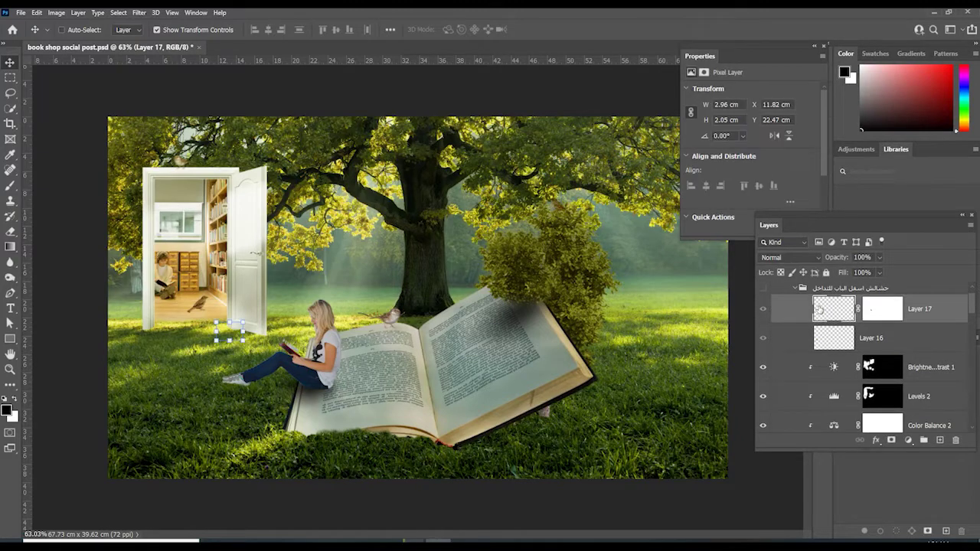
{"action": "left_click", "coordinate": [762, 290]}
{"action": "scroll", "coordinate": [195, 314], "scroll_direction": "up", "scroll_amount": 5}
{"action": "left_click", "coordinate": [541, 283], "text": "ctrl"}
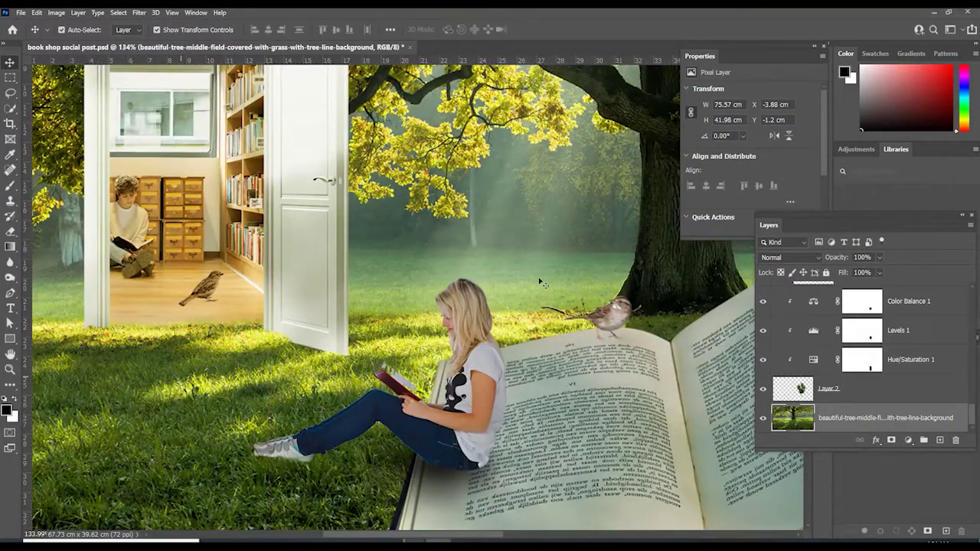
- Toggle the visibility of the حشائش اسفل الباب للتداخل group to compare the door's base with and without the grass, and select the group
{"action": "scroll", "coordinate": [796, 367], "scroll_direction": "up", "scroll_amount": 2}
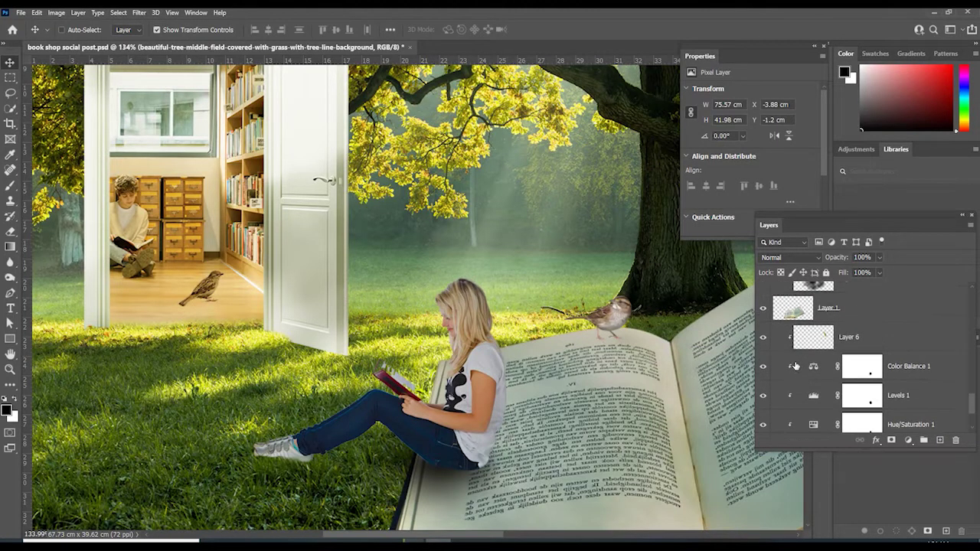
{"action": "scroll", "coordinate": [795, 366], "scroll_direction": "up", "scroll_amount": 5}
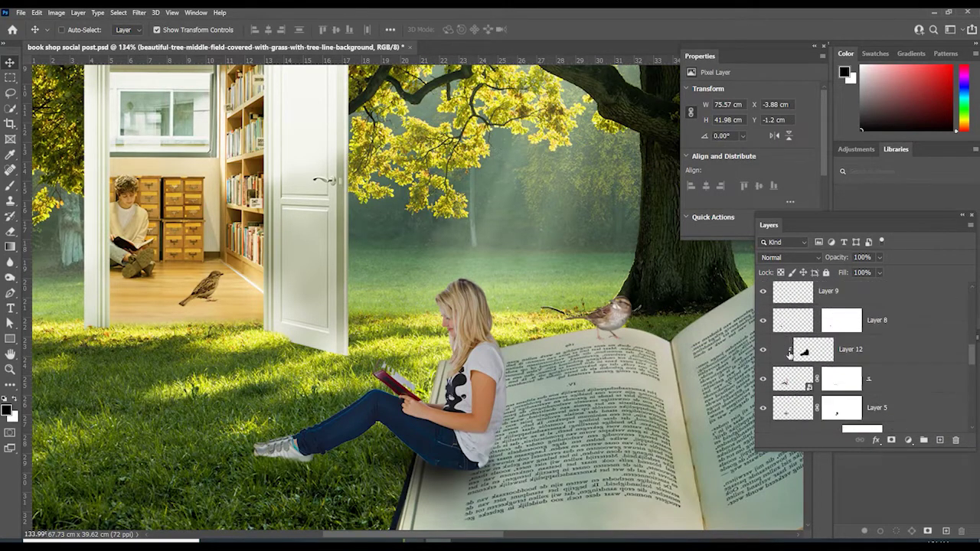
{"action": "scroll", "coordinate": [790, 352], "scroll_direction": "up", "scroll_amount": 3}
{"action": "scroll", "coordinate": [970, 337], "scroll_direction": "up", "scroll_amount": 3}
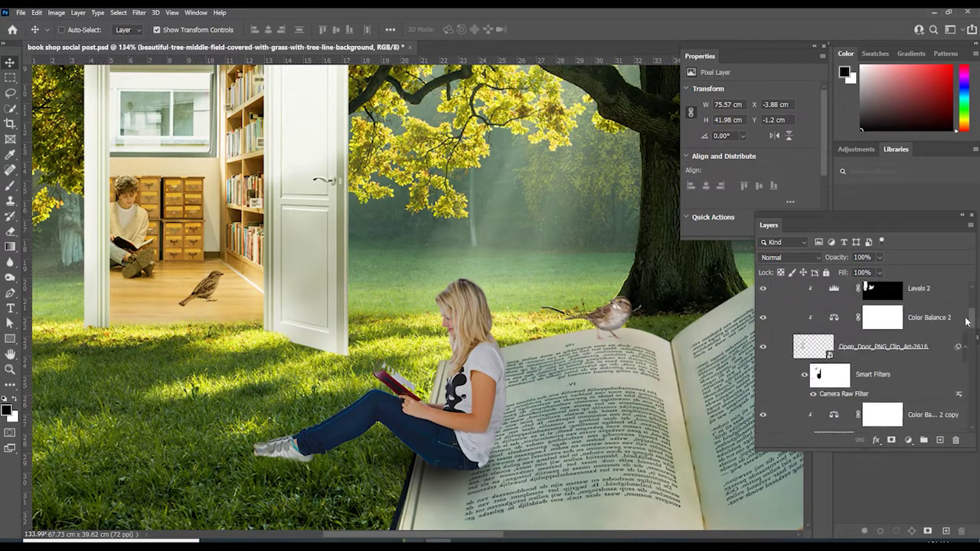
{"action": "left_click_drag", "start_coordinate": [966, 322], "coordinate": [966, 291]}
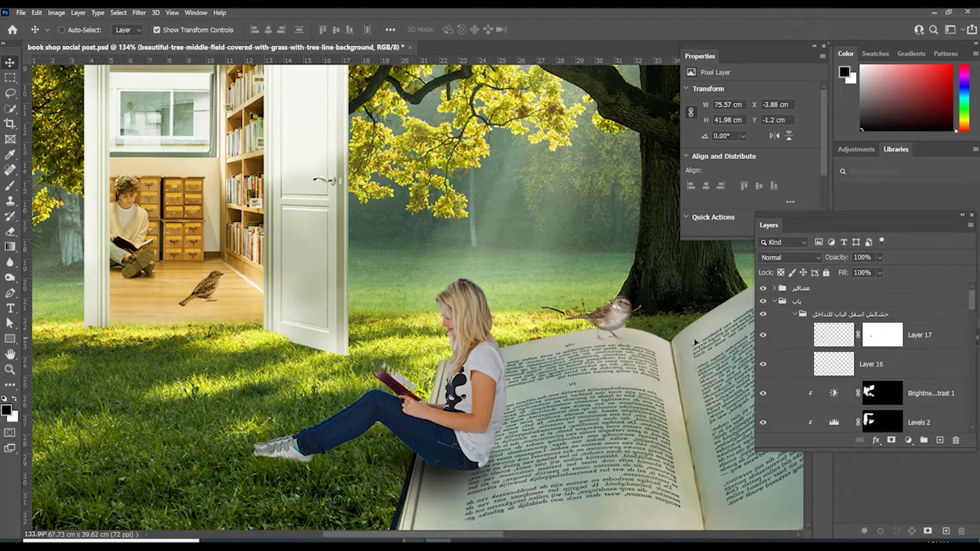
{"action": "left_click", "coordinate": [763, 316]}
{"action": "left_click", "coordinate": [762, 316]}
{"action": "left_click", "coordinate": [763, 315]}
{"action": "left_click", "coordinate": [762, 315]}
{"action": "left_click", "coordinate": [819, 317]}
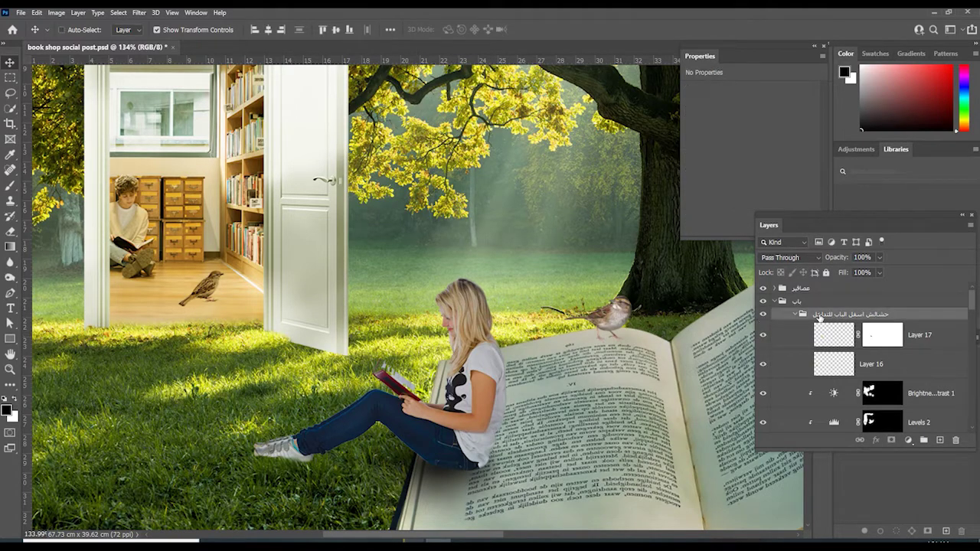
- Load the outline of Layer 16 as a selection on the tree background layer and clear that selection
{"action": "left_click", "coordinate": [832, 366], "text": "ctrl"}
{"action": "left_click_drag", "start_coordinate": [971, 300], "coordinate": [971, 422]}
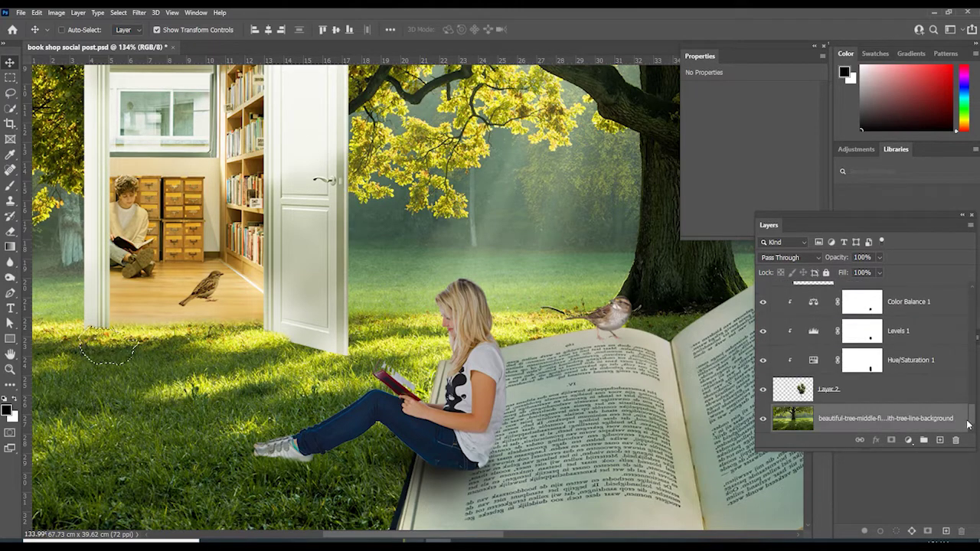
{"action": "left_click", "coordinate": [802, 418]}
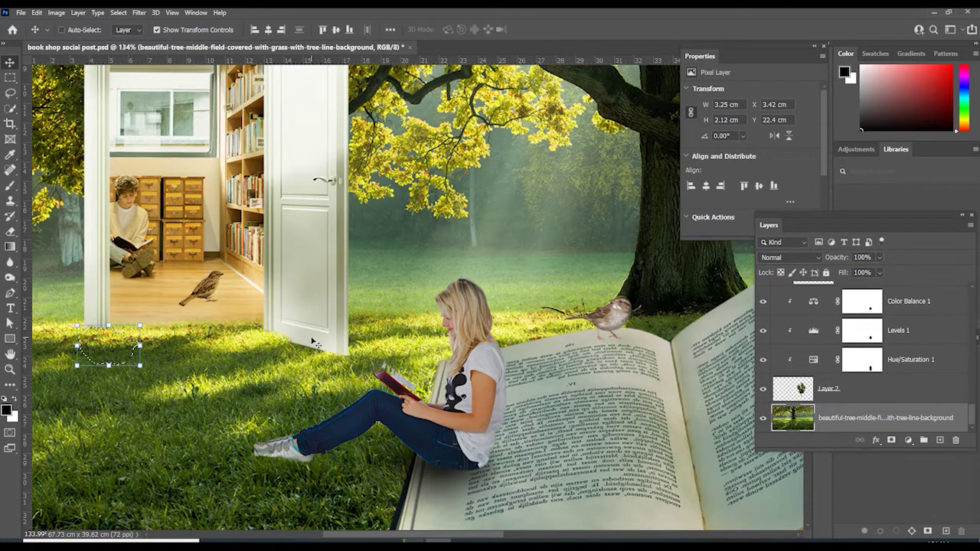
{"action": "key", "text": "ctrl+d"}
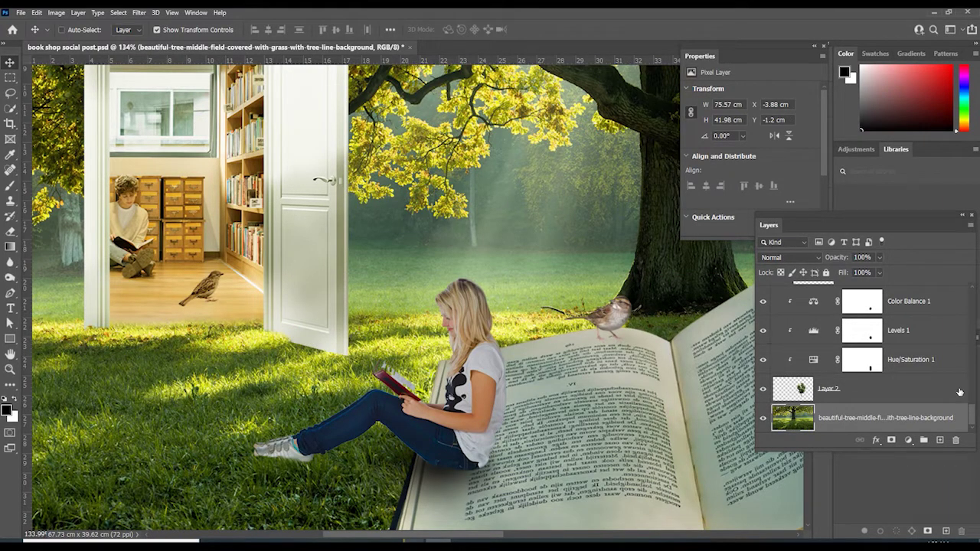
- Select Layer 17 in the grass group under the door and inspect its layer mask
{"action": "left_click_drag", "start_coordinate": [973, 421], "coordinate": [974, 283]}
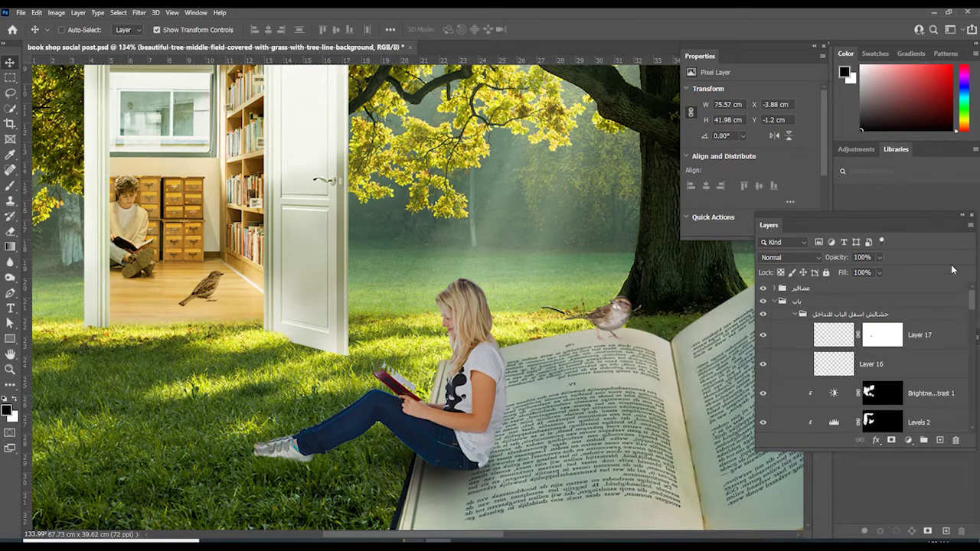
{"action": "left_click", "coordinate": [826, 337]}
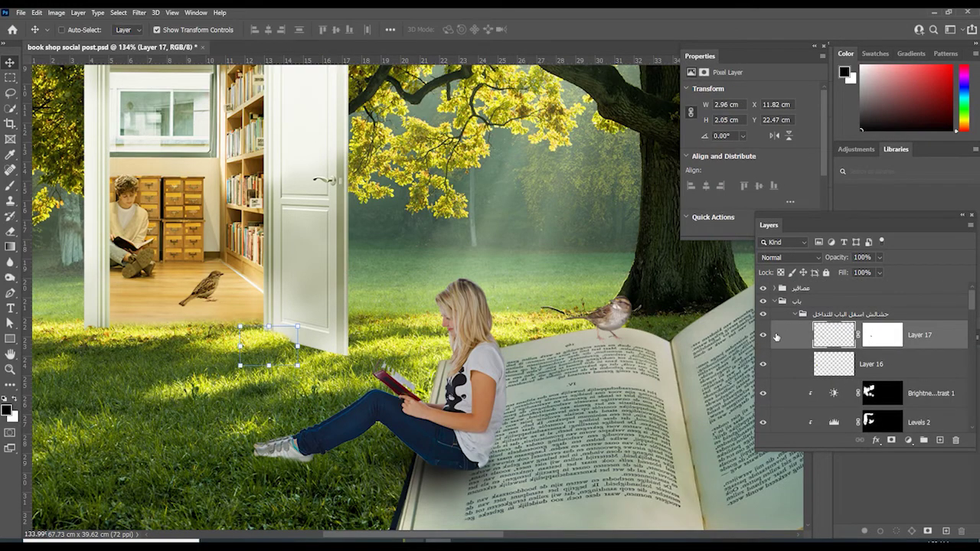
{"action": "left_click", "coordinate": [882, 335]}
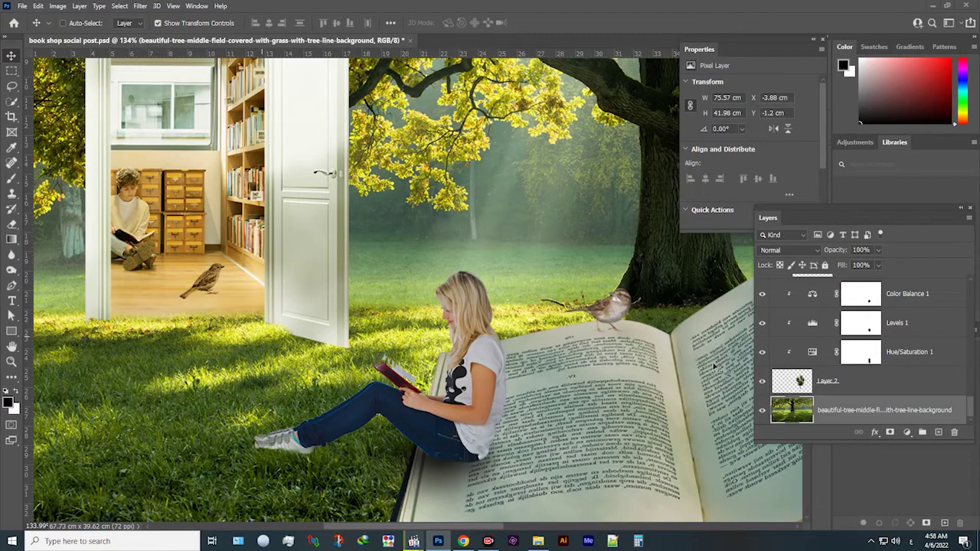
- Show the ظل باب group, toggling its visibility to compare the grass with and without the door's shadow
{"action": "scroll", "coordinate": [786, 373], "scroll_direction": "up", "scroll_amount": 5}
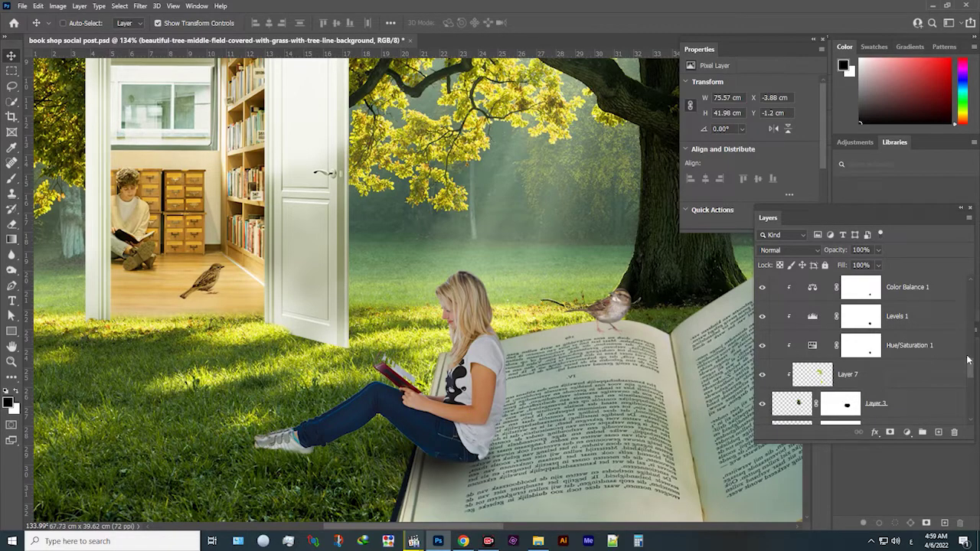
{"action": "left_click_drag", "start_coordinate": [969, 372], "coordinate": [964, 292]}
{"action": "scroll", "coordinate": [783, 360], "scroll_direction": "down", "scroll_amount": 5}
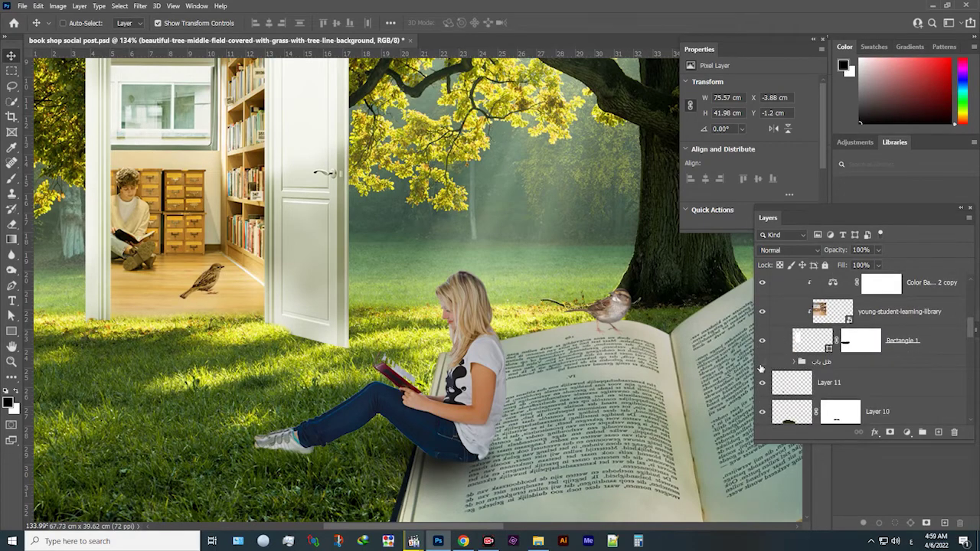
{"action": "left_click", "coordinate": [761, 361]}
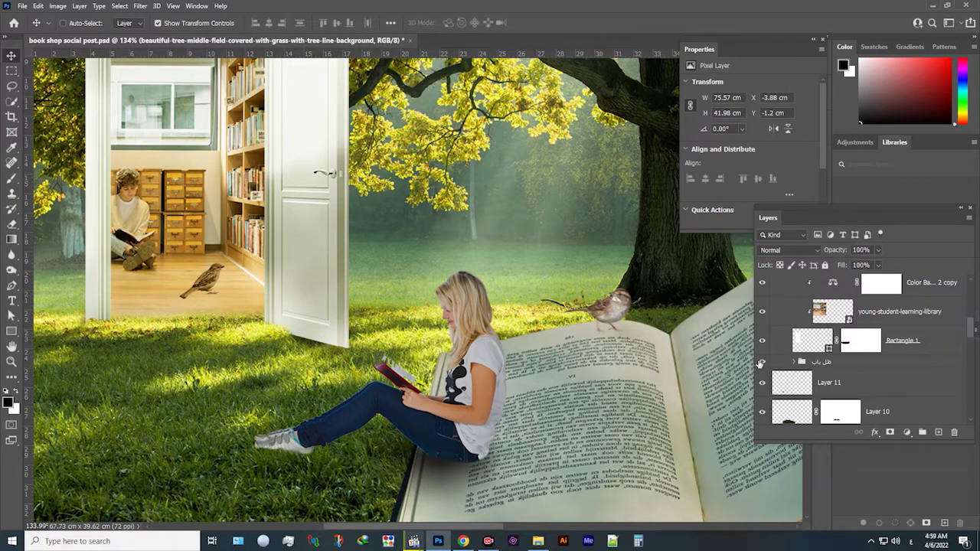
{"action": "left_click", "coordinate": [761, 362]}
{"action": "left_click", "coordinate": [761, 361]}
{"action": "left_click", "coordinate": [761, 362]}
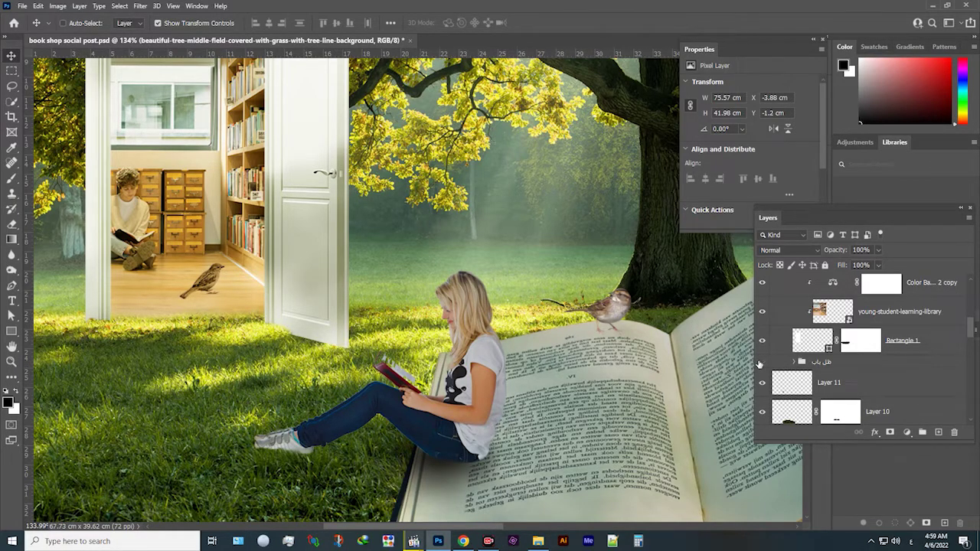
{"action": "left_click", "coordinate": [761, 361]}
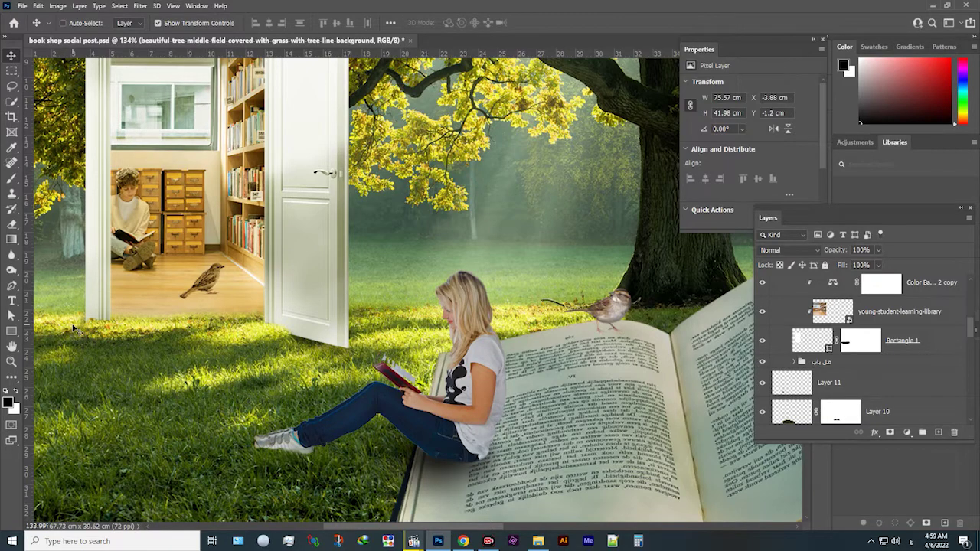
- Expand the ظل باب group, inspect its shadow layers Layer 15 and Layer 14, and reselect the tree background layer
{"action": "left_click", "coordinate": [794, 362]}
{"action": "scroll", "coordinate": [804, 374], "scroll_direction": "down", "scroll_amount": 1}
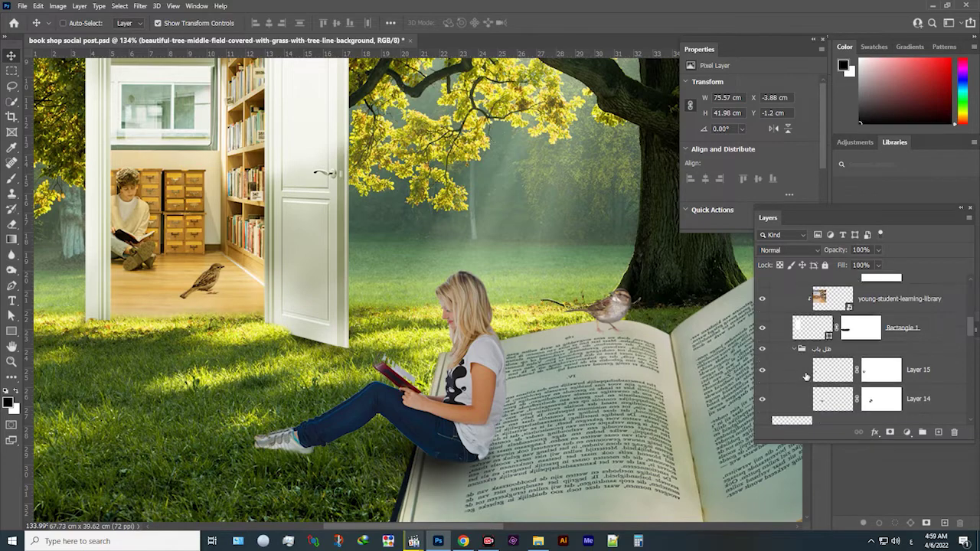
{"action": "left_click", "coordinate": [823, 375]}
{"action": "left_click", "coordinate": [830, 404]}
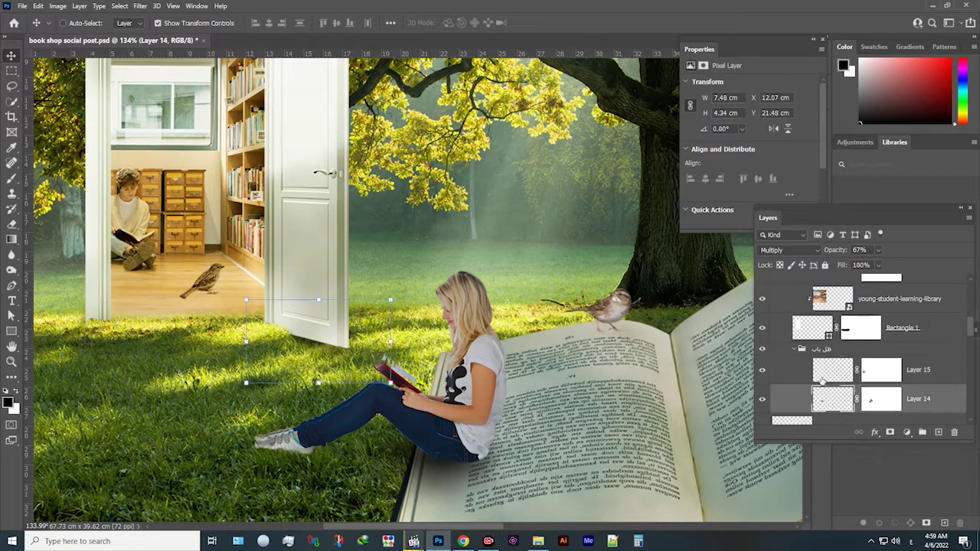
{"action": "left_click", "coordinate": [821, 383]}
{"action": "left_click", "coordinate": [821, 399]}
{"action": "left_click", "coordinate": [385, 256], "text": "ctrl"}
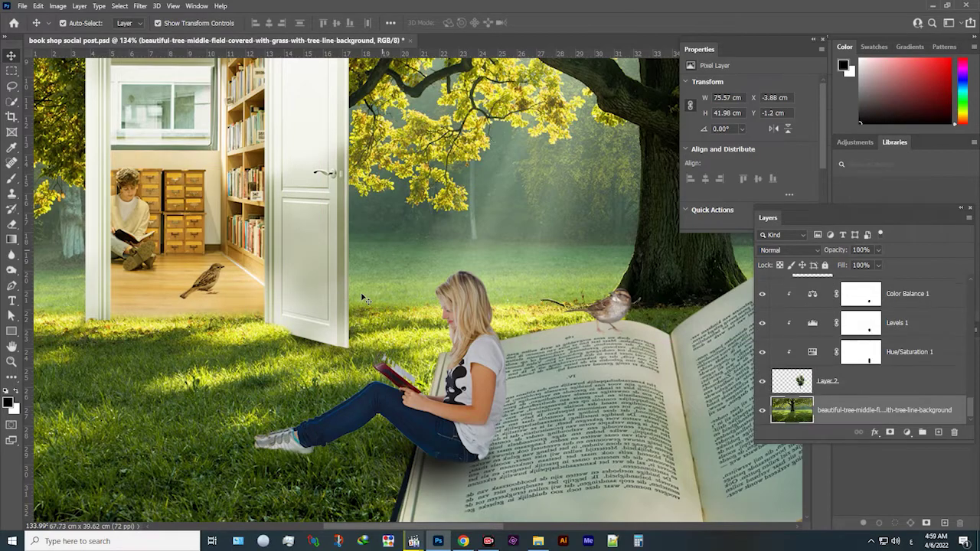
{"action": "scroll", "coordinate": [365, 299], "scroll_direction": "down", "scroll_amount": 5}
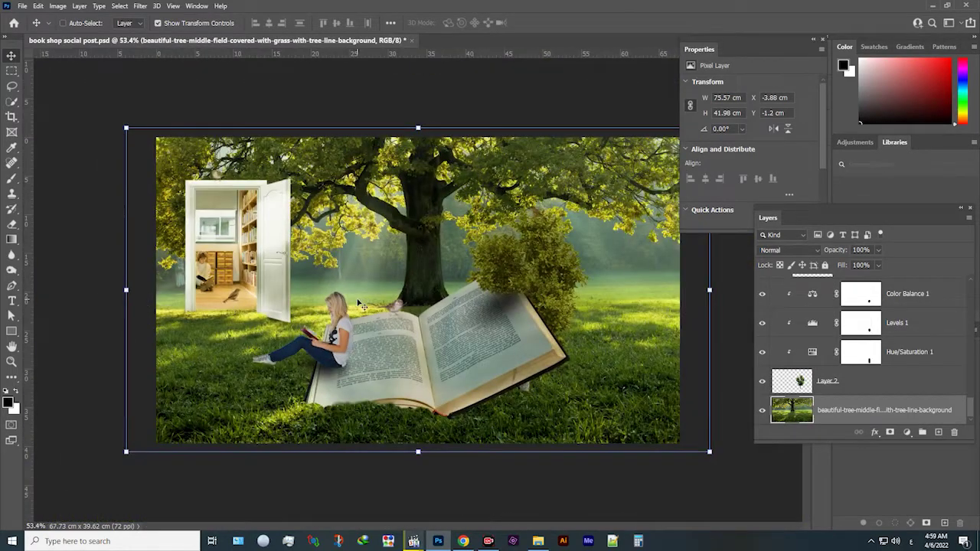